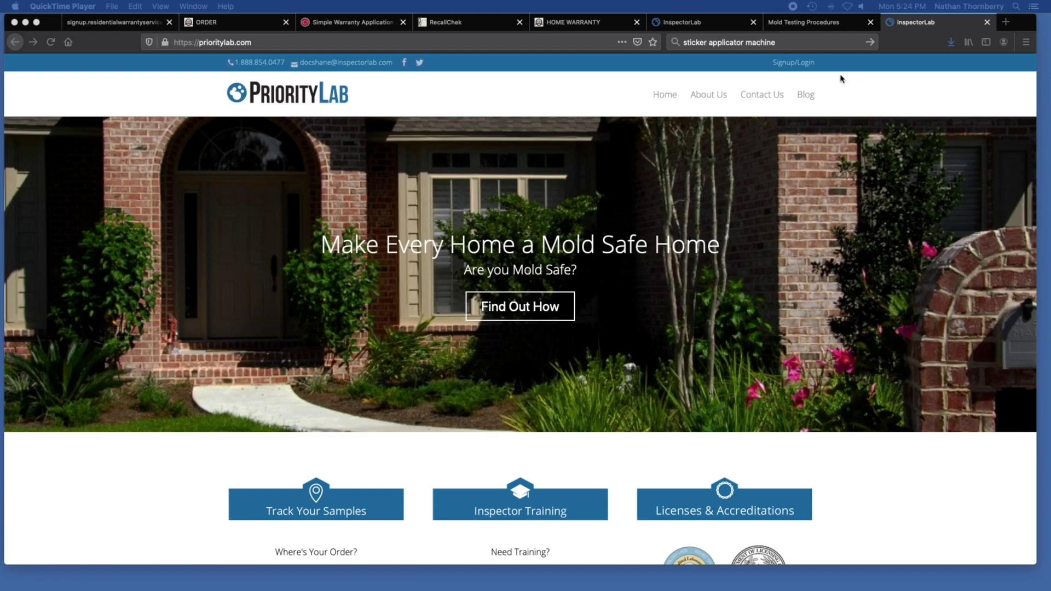
Log in to the PriorityLab portal with the saved test account username and its password.
left_click(806, 65)
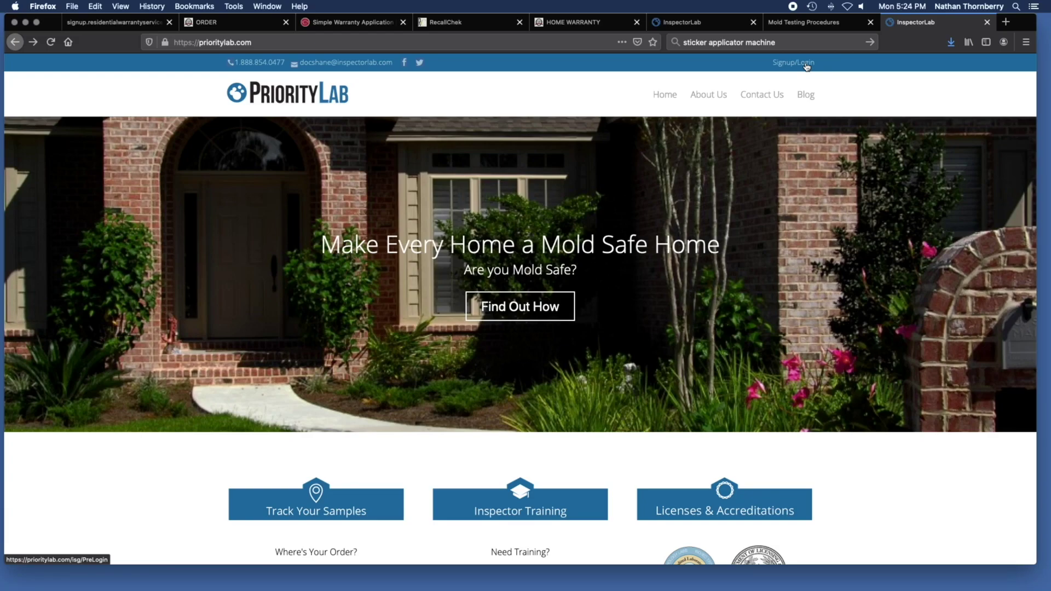
left_click(805, 63)
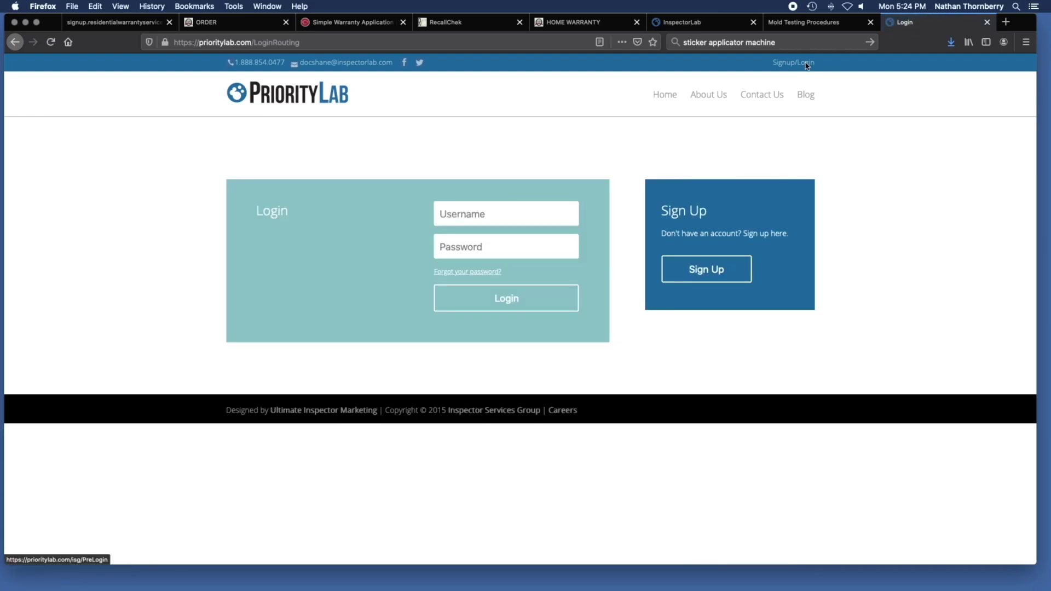
left_click(520, 215)
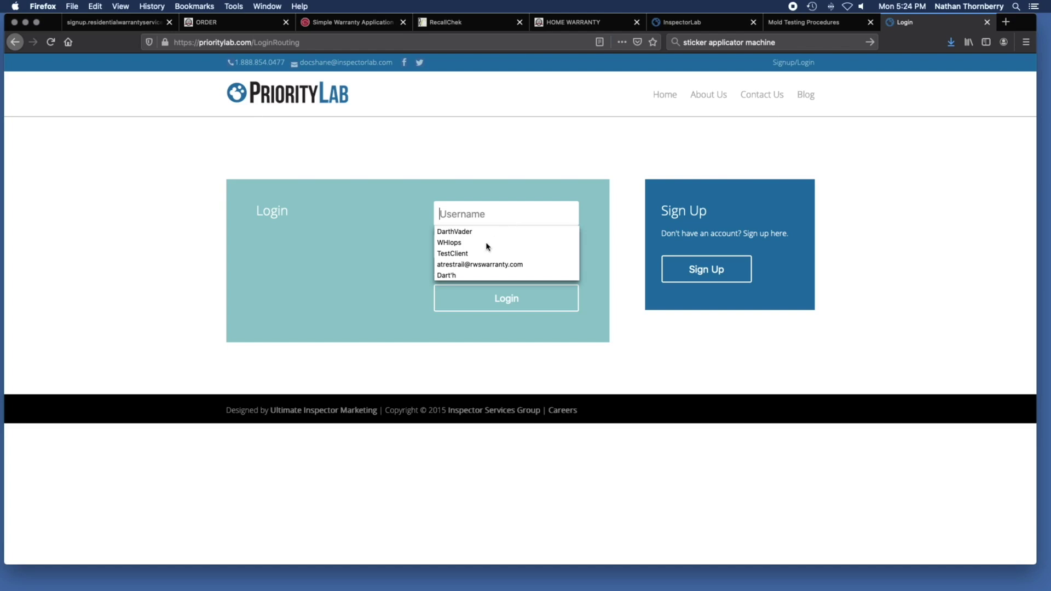
left_click(460, 253)
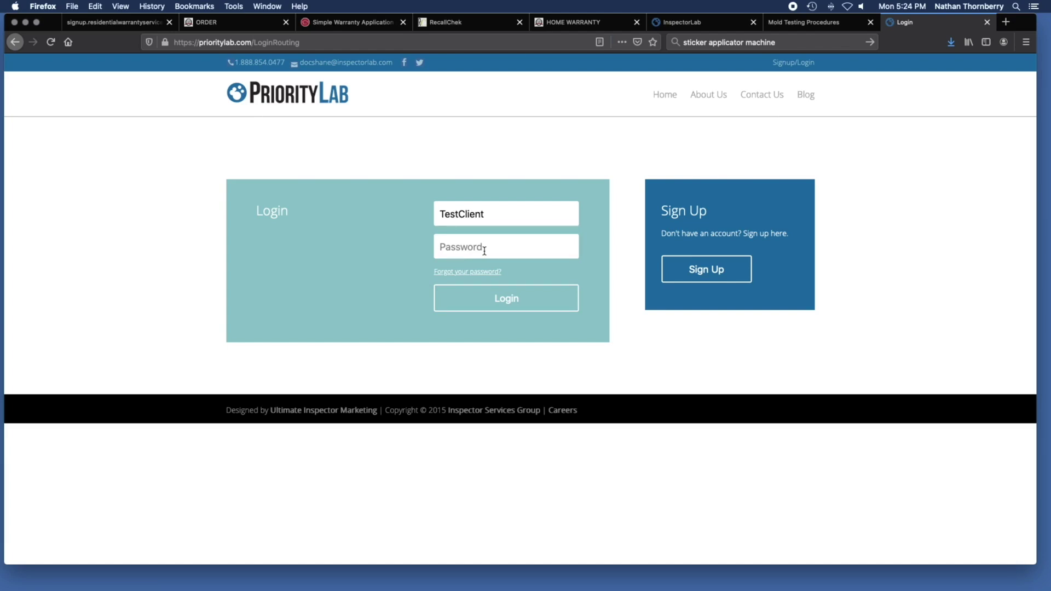
type("*******")
left_click(512, 303)
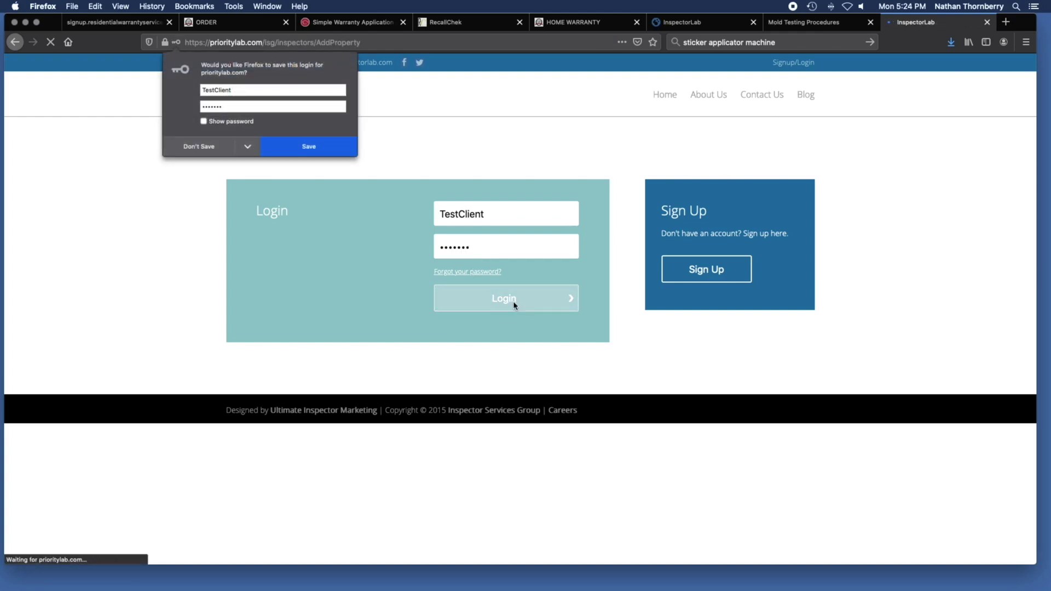
Decline Firefox's offer to save the login and go to the Property Search page.
left_click(191, 147)
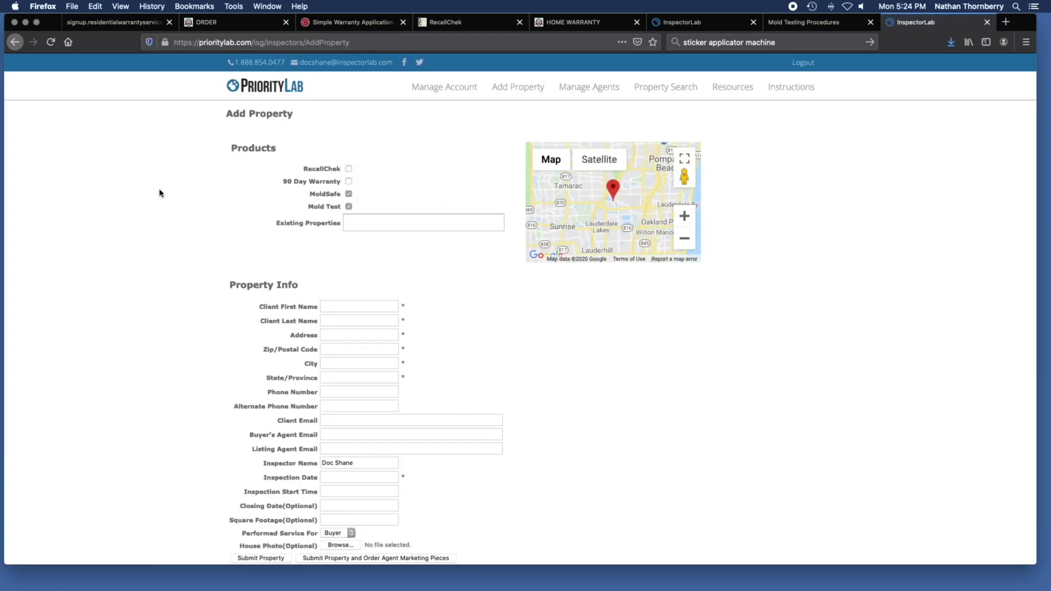
scroll(160, 193, "down", 2)
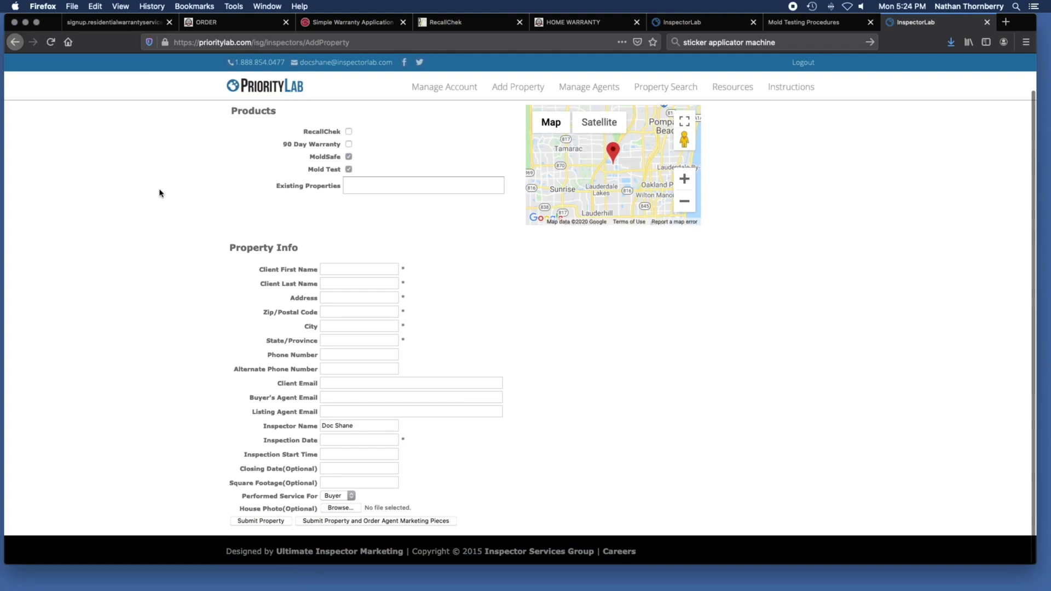
scroll(159, 193, "up", 1)
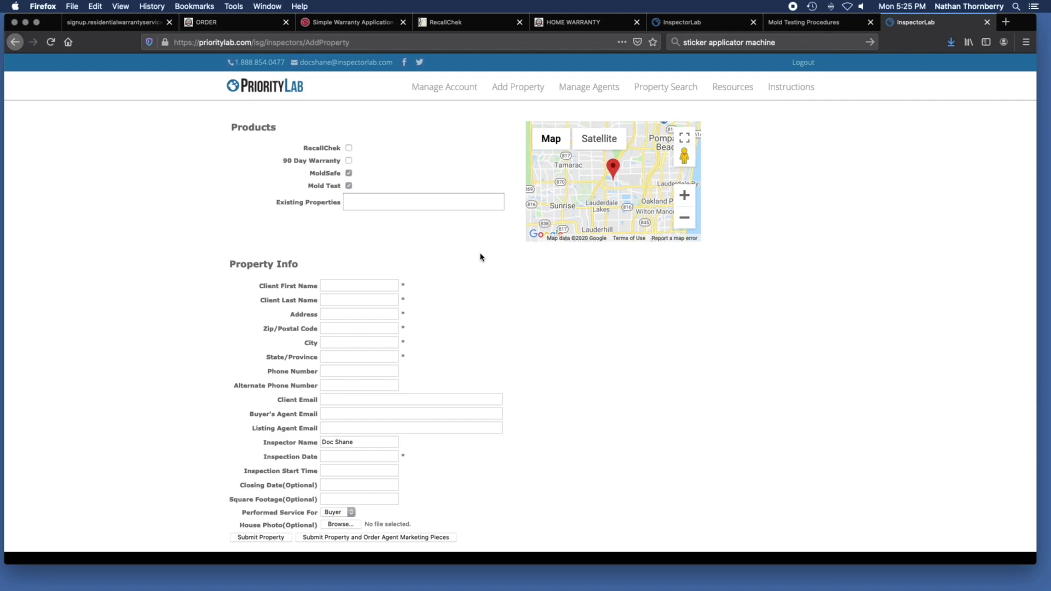
left_click(663, 91)
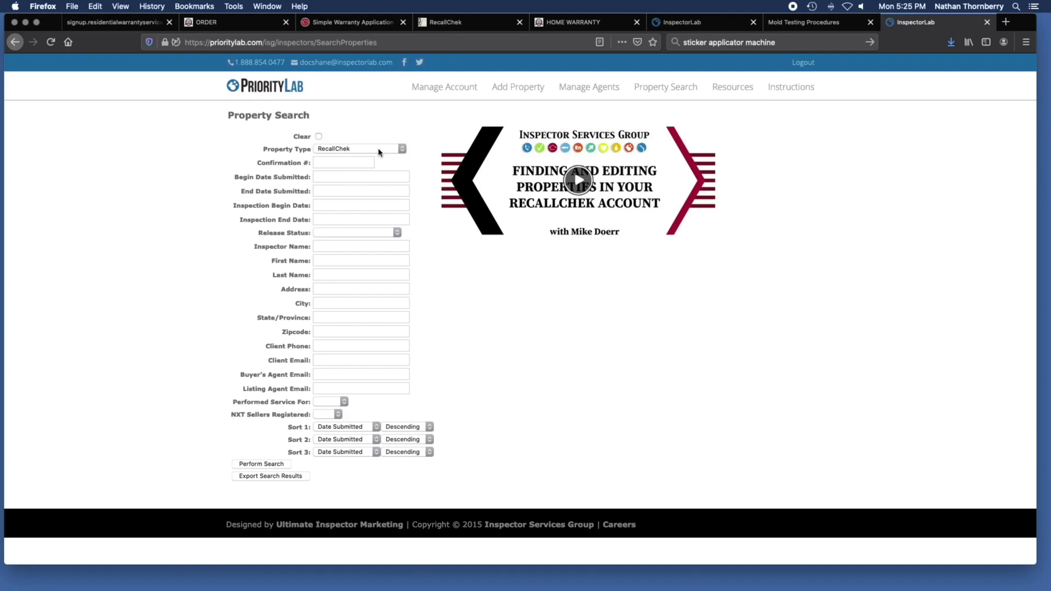
Search for InspectorLab Test properties and scroll down to the 23 results.
left_click(379, 150)
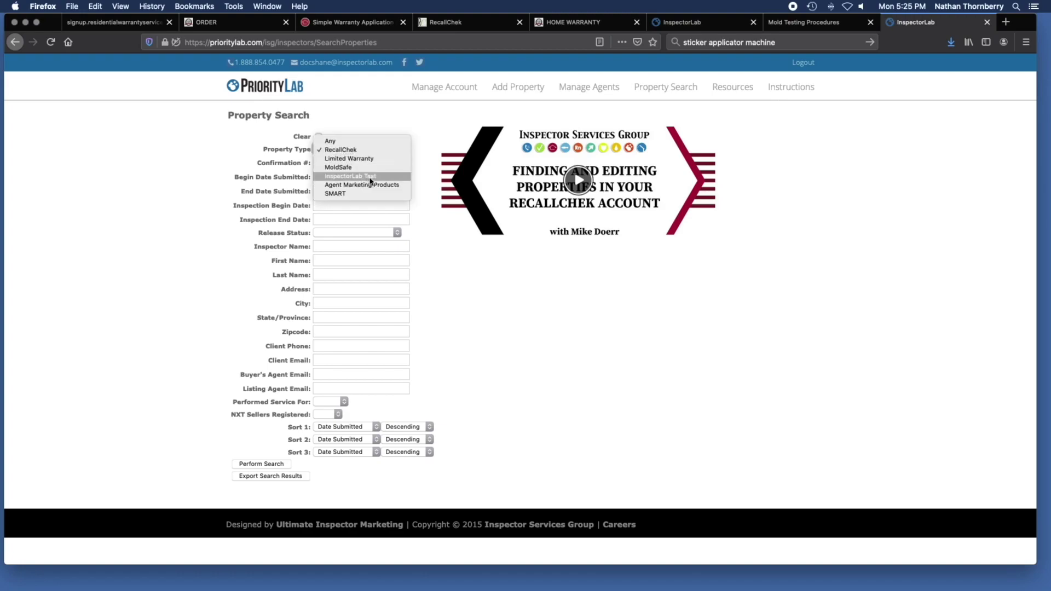
left_click(371, 176)
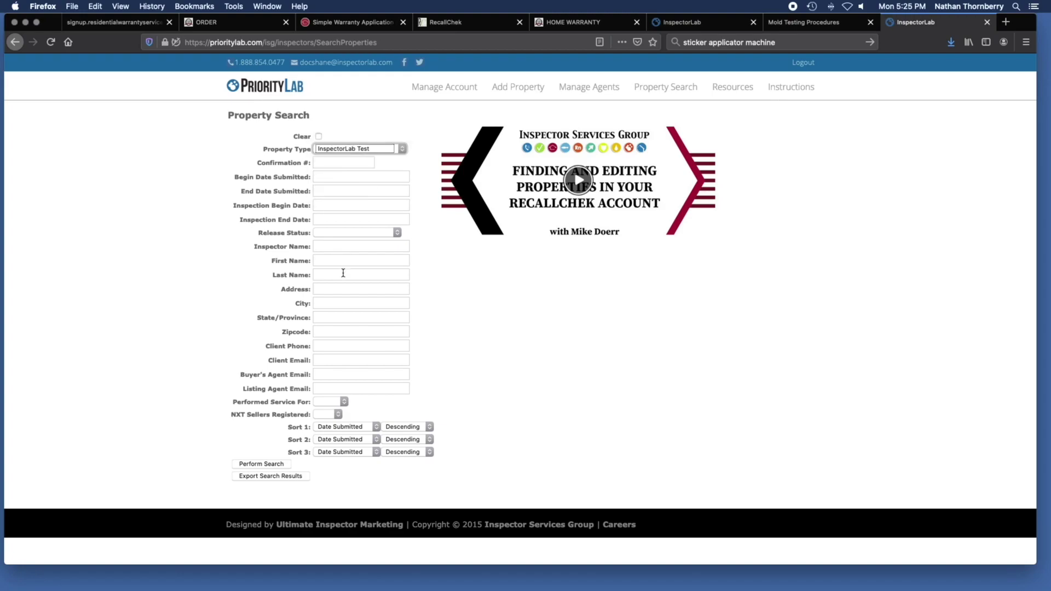
left_click(344, 287)
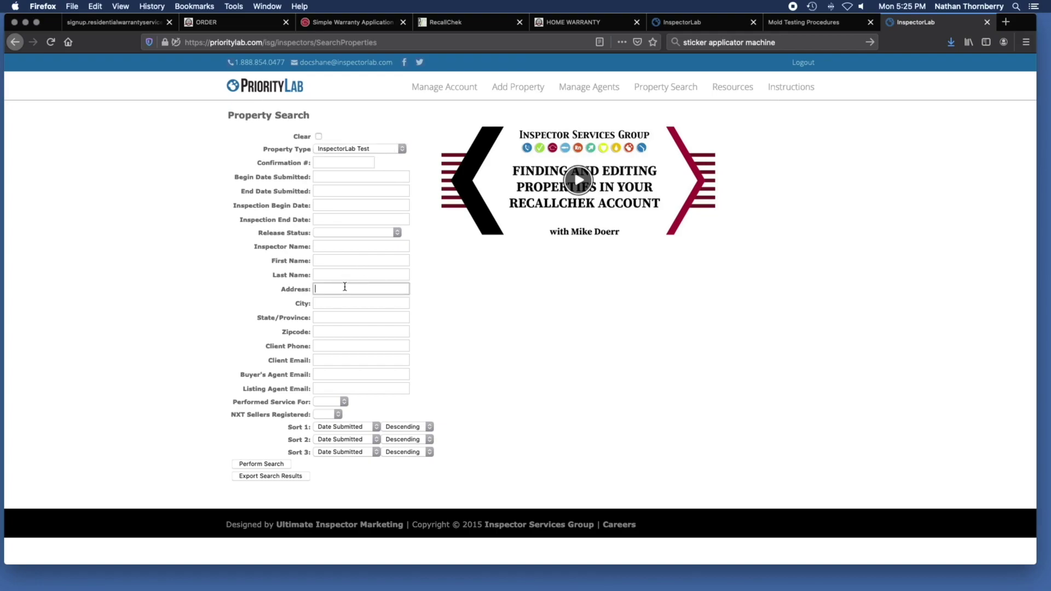
left_click(343, 275)
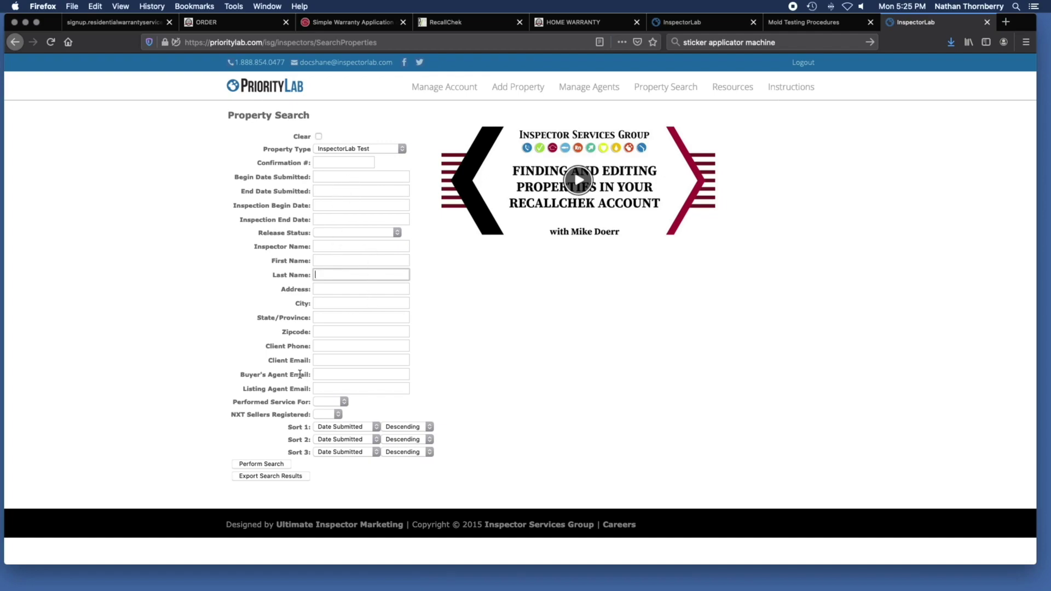
left_click(261, 464)
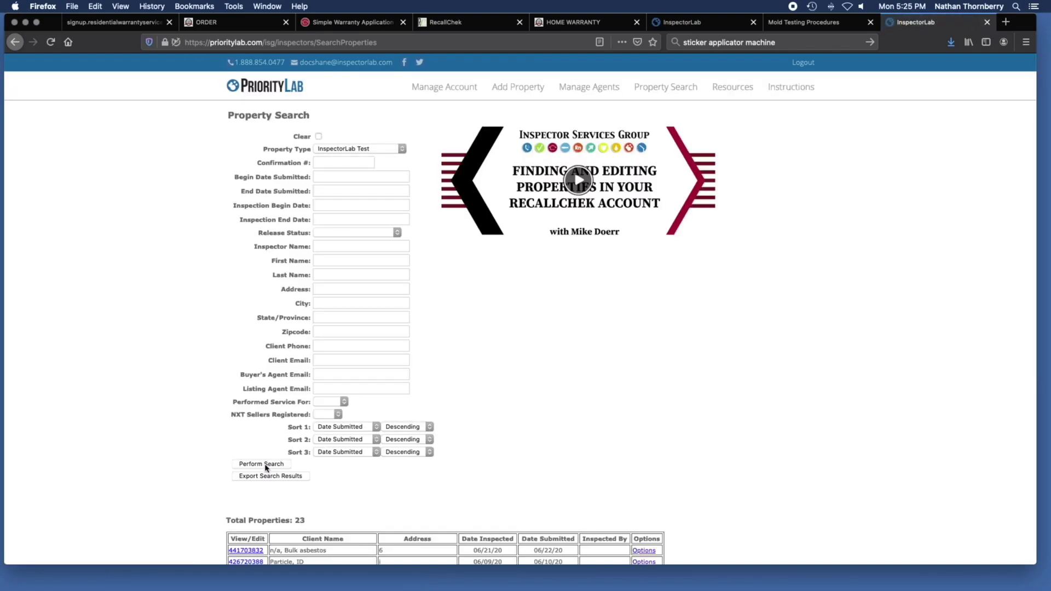
scroll(486, 417, "down", 5)
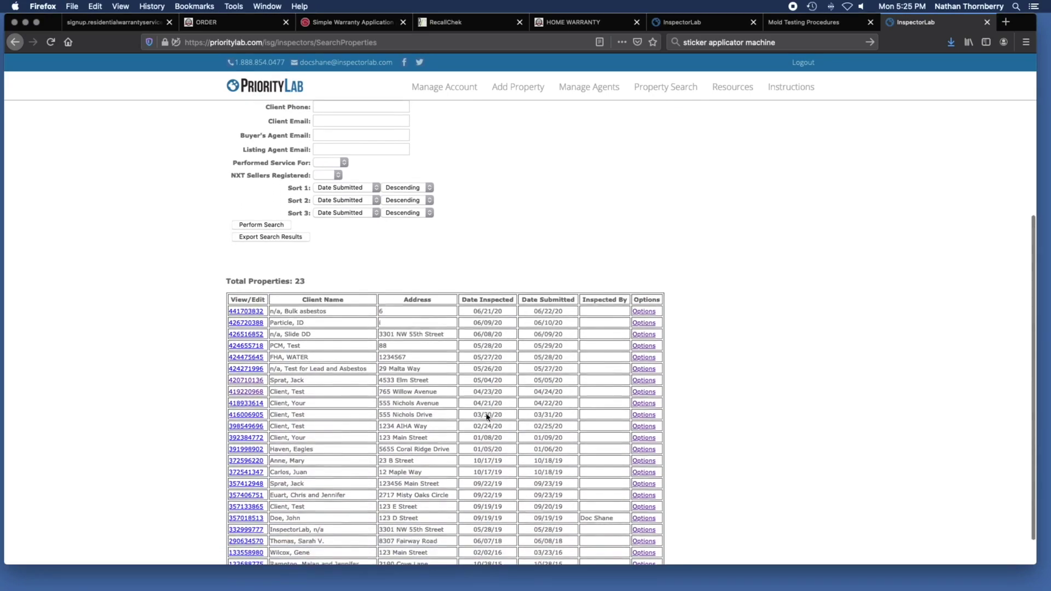
scroll(487, 417, "down", 1)
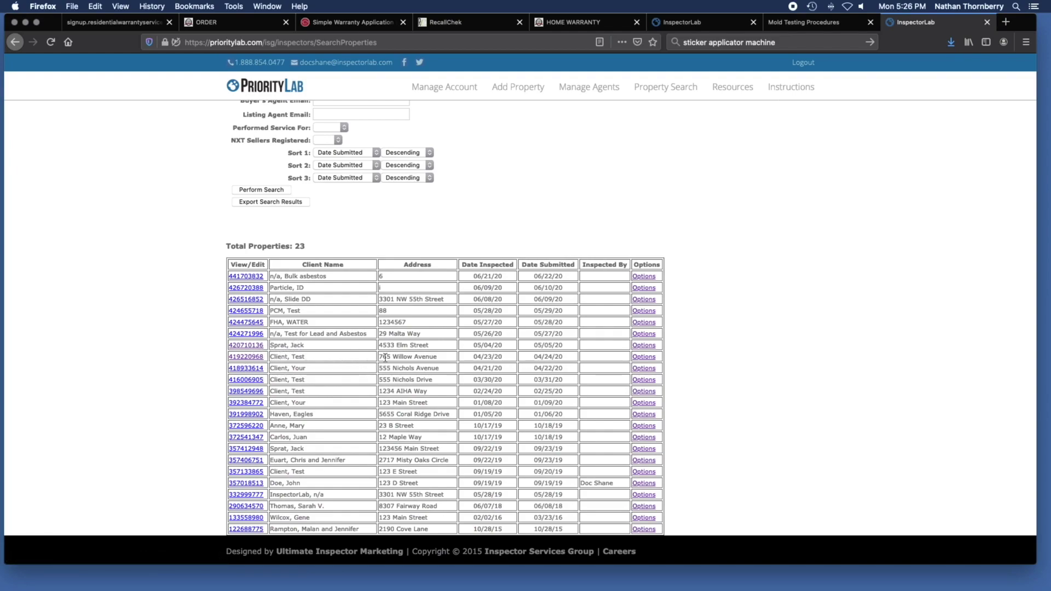
left_click(242, 359)
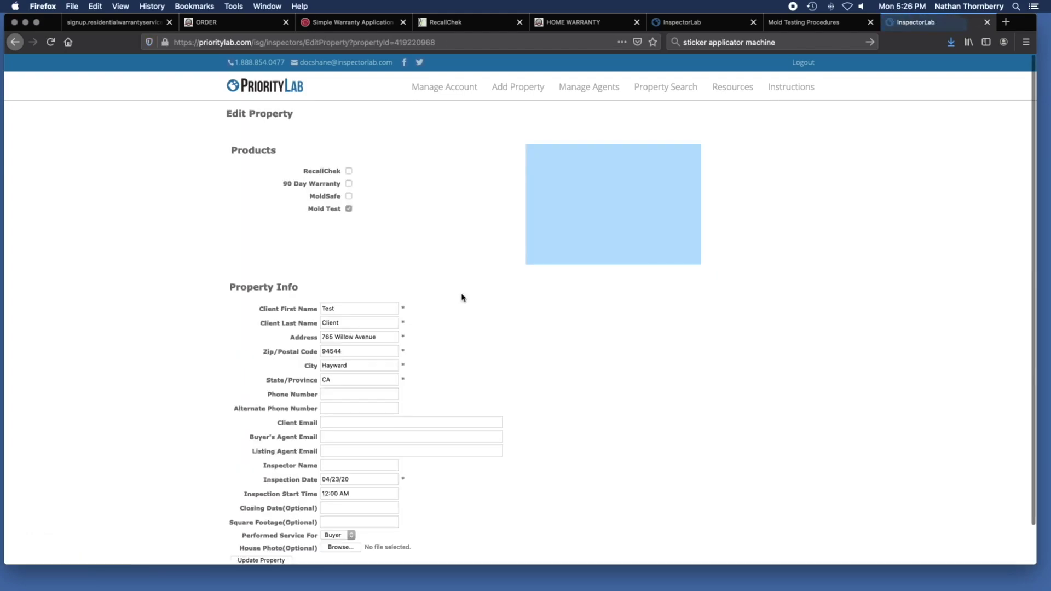
scroll(461, 223, "down", 2)
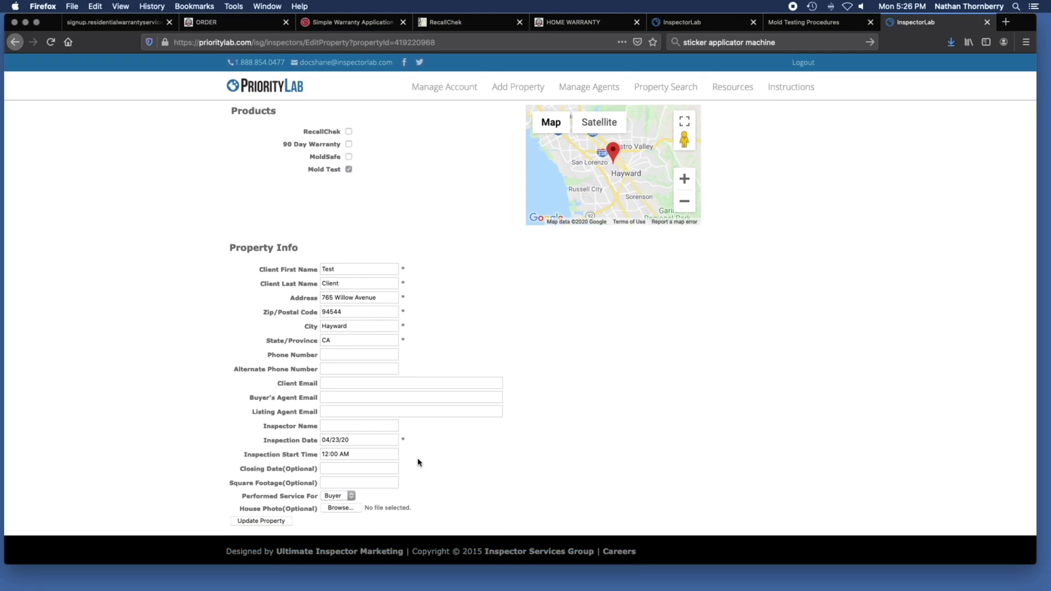
scroll(418, 463, "up", 2)
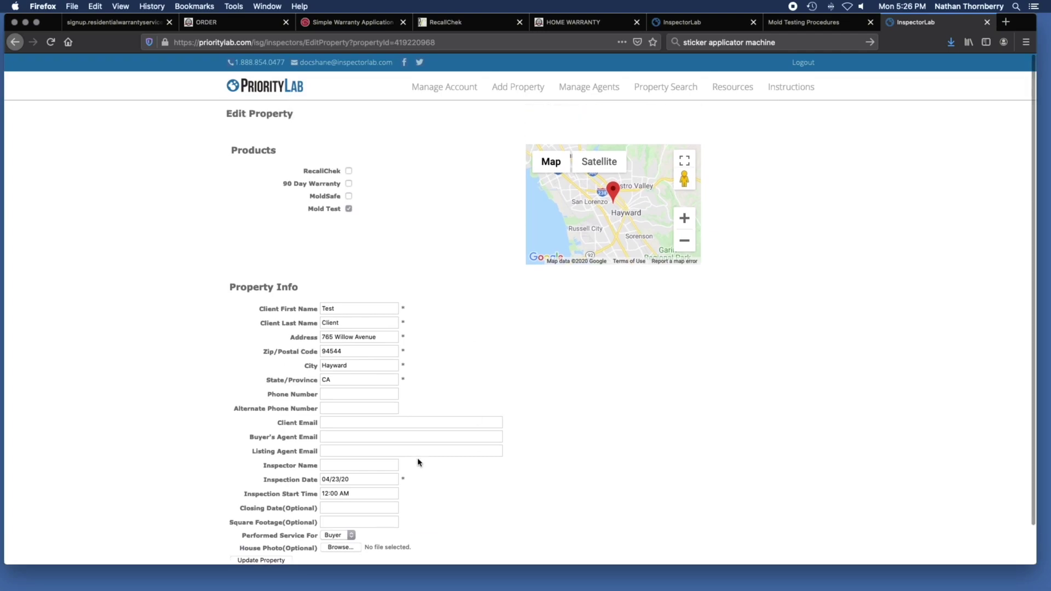
left_click(15, 42)
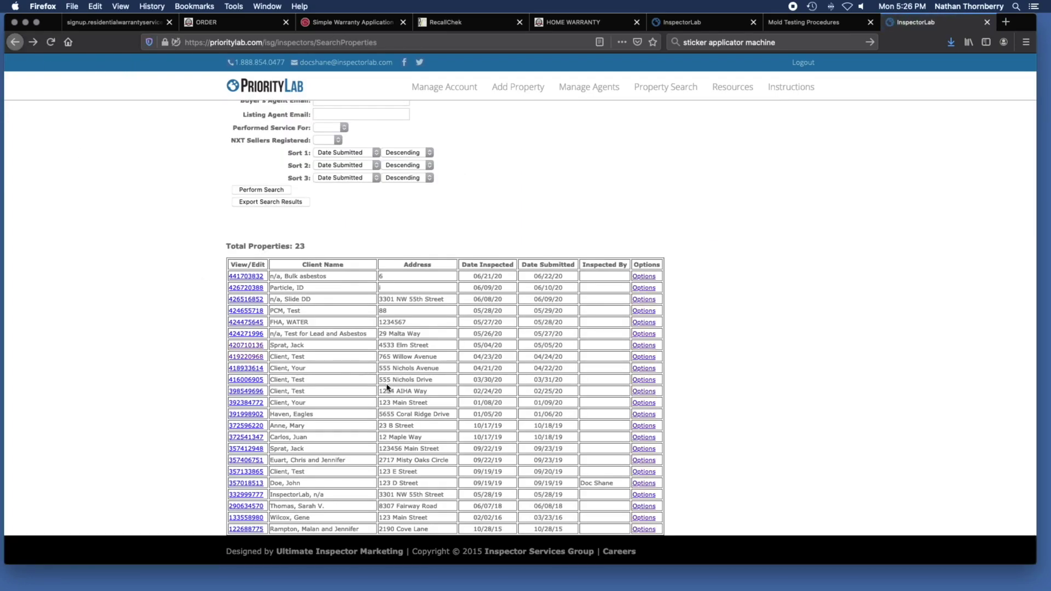
left_click(642, 359)
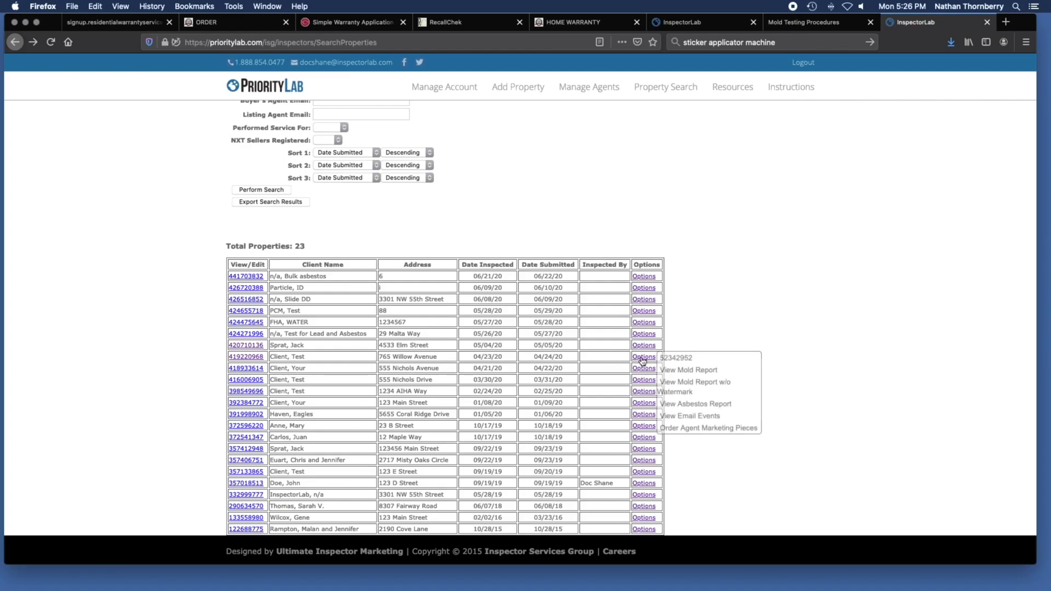
left_click(700, 371)
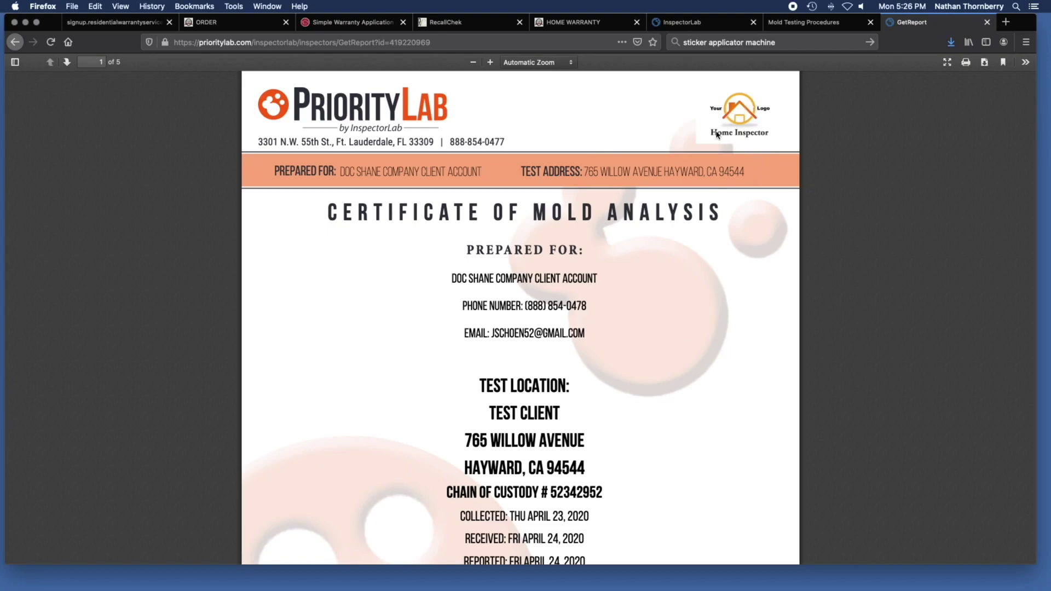
Read mold report pages 1–3 down to the Mold Glossary, then view the Mold Testing Procedures site.
scroll(716, 298, "down", 4)
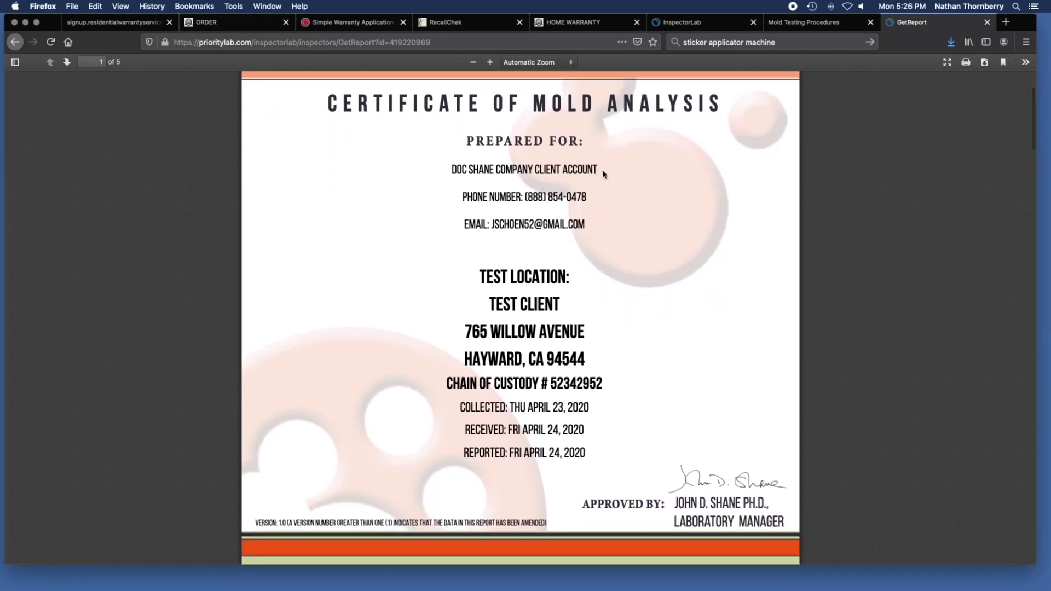
scroll(644, 260, "down", 5)
scroll(644, 260, "down", 6)
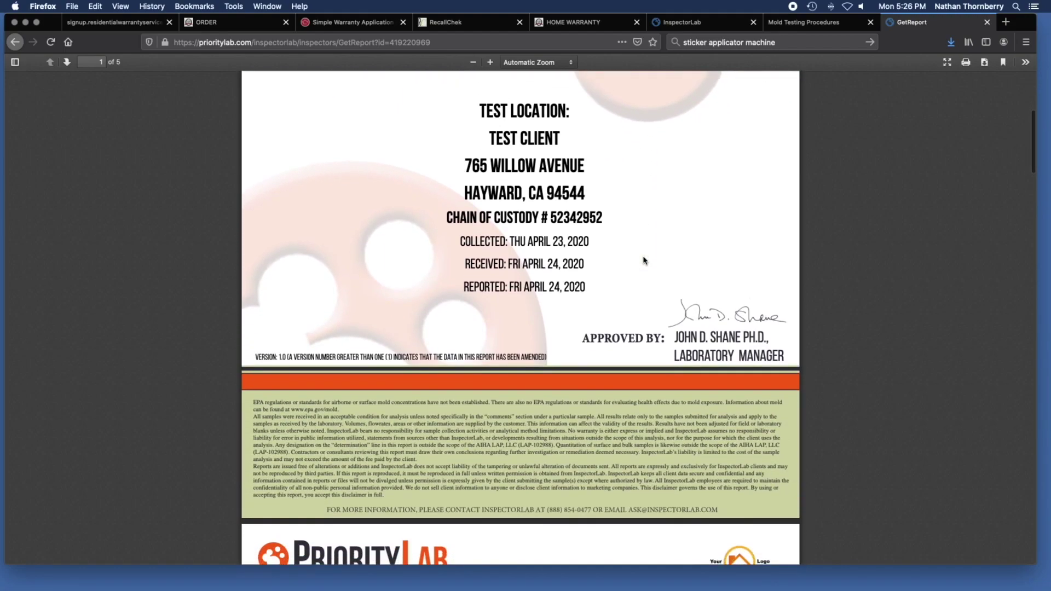
scroll(644, 257, "down", 11)
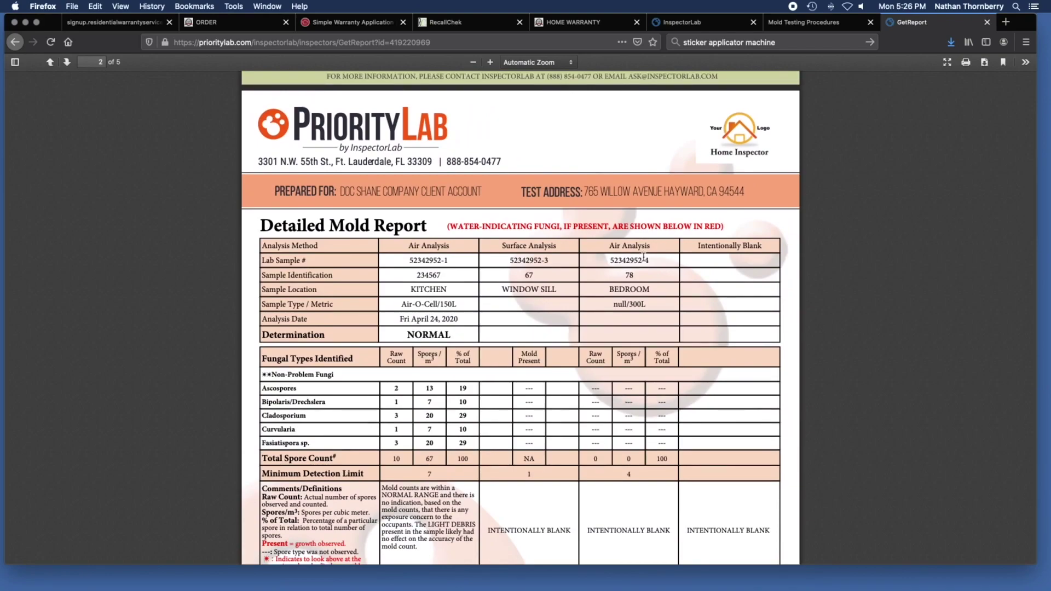
scroll(643, 257, "down", 3)
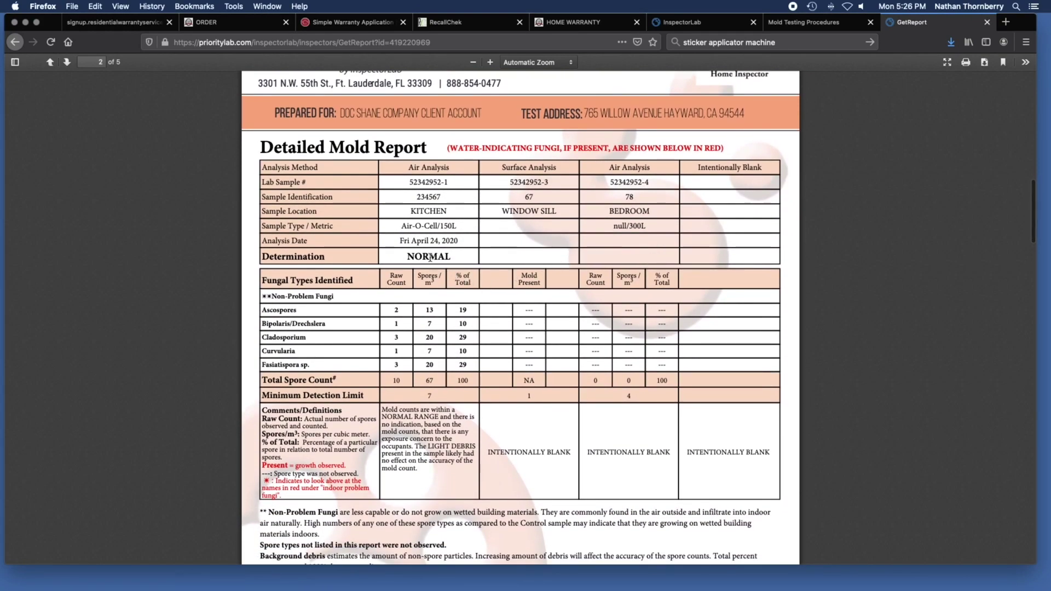
scroll(508, 268, "down", 9)
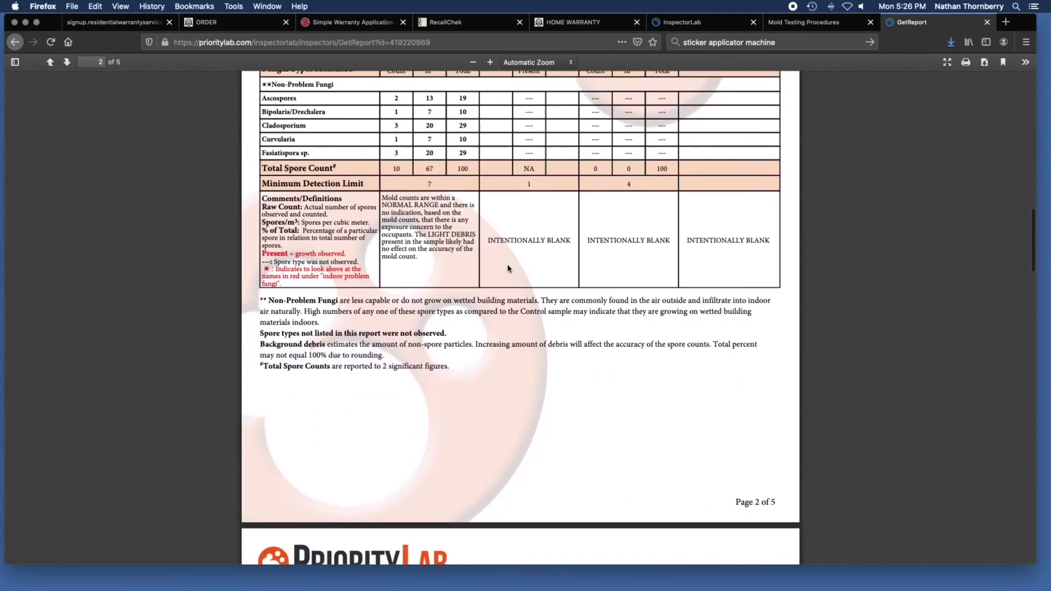
scroll(508, 269, "down", 14)
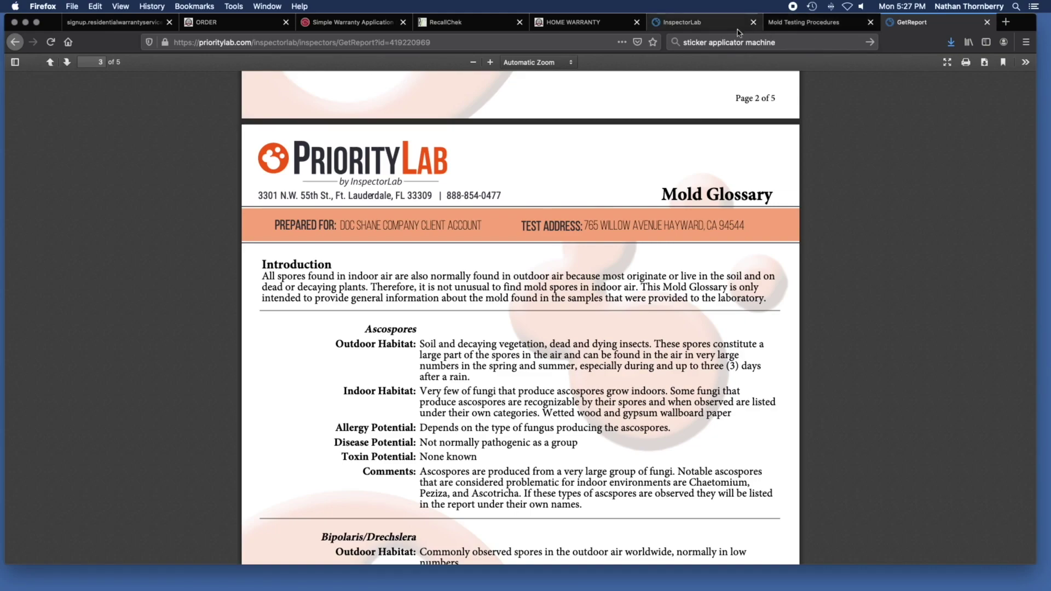
left_click(810, 23)
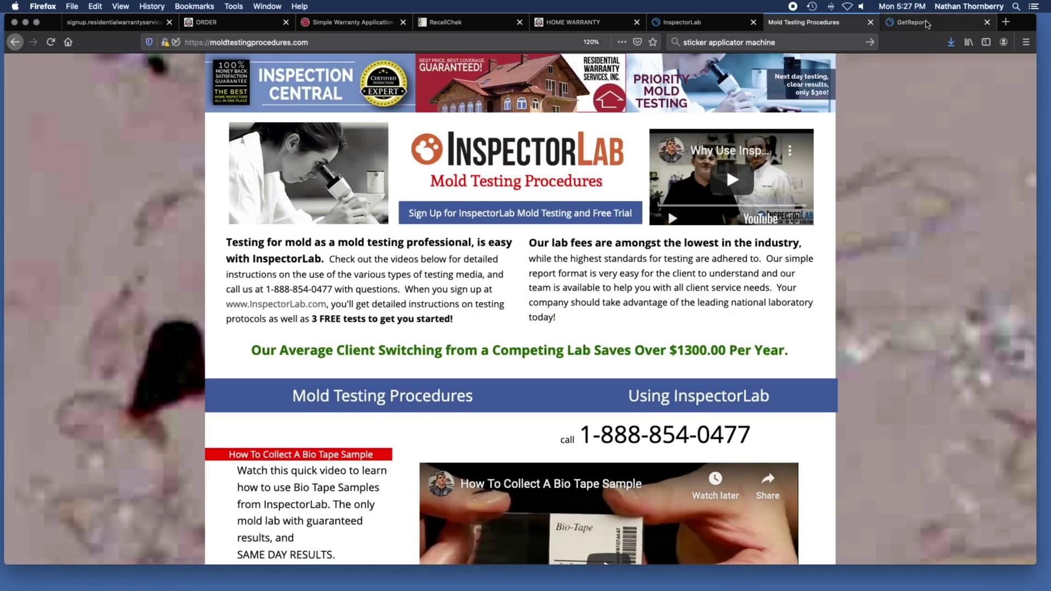
View a property's Tracking Image, then return to the 23-property search results.
left_click(931, 24)
left_click(15, 43)
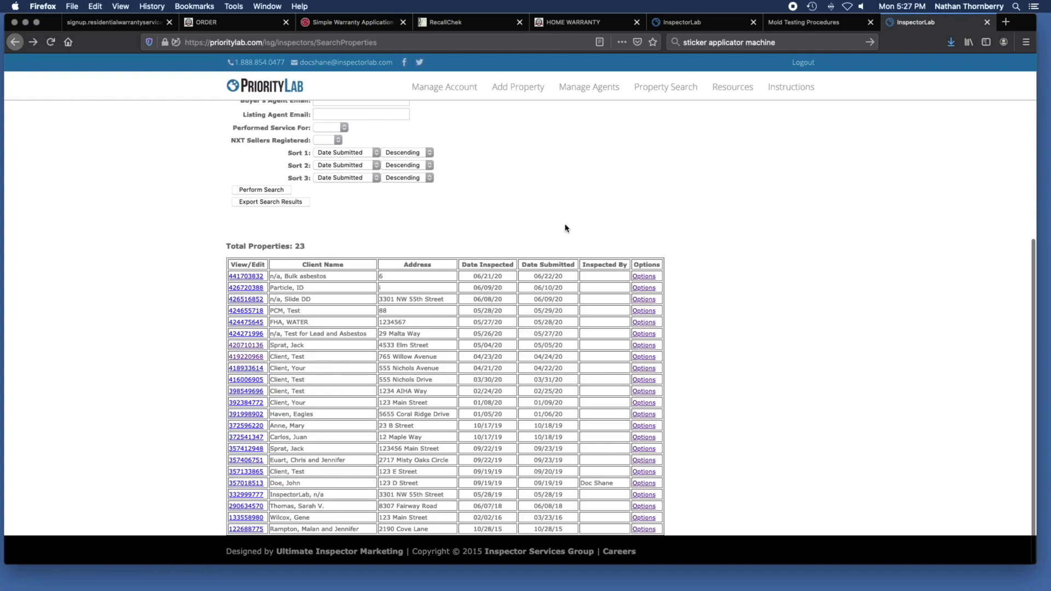
scroll(728, 336, "up", 2)
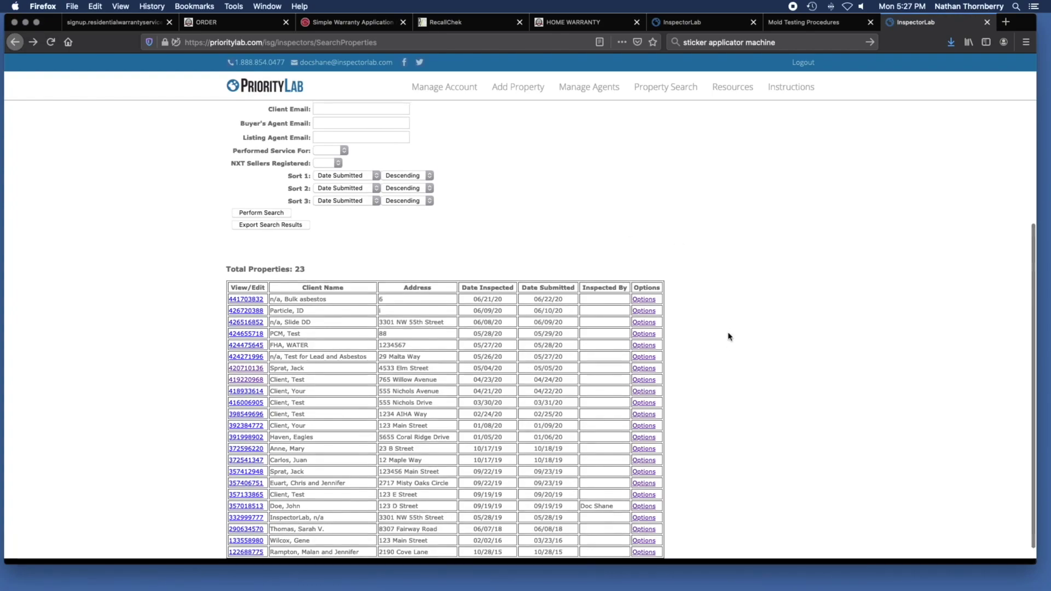
left_click(646, 322)
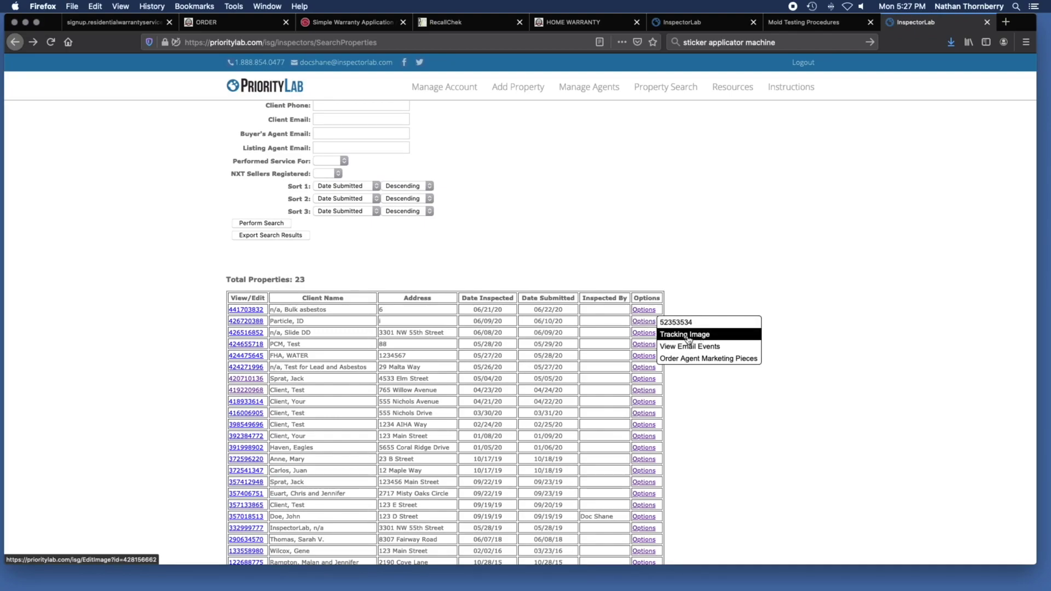
left_click(688, 335)
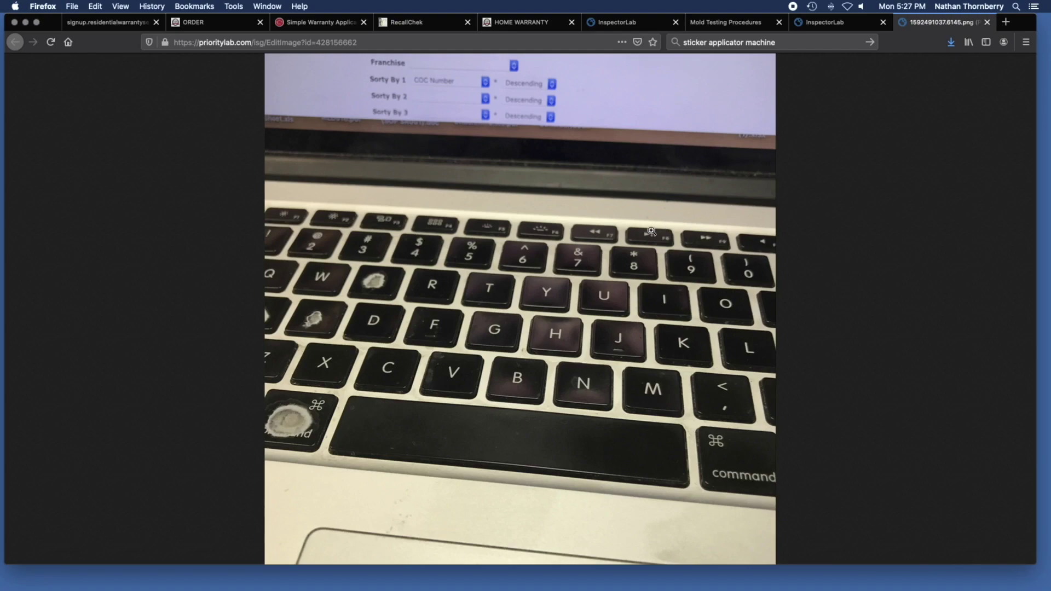
left_click(853, 22)
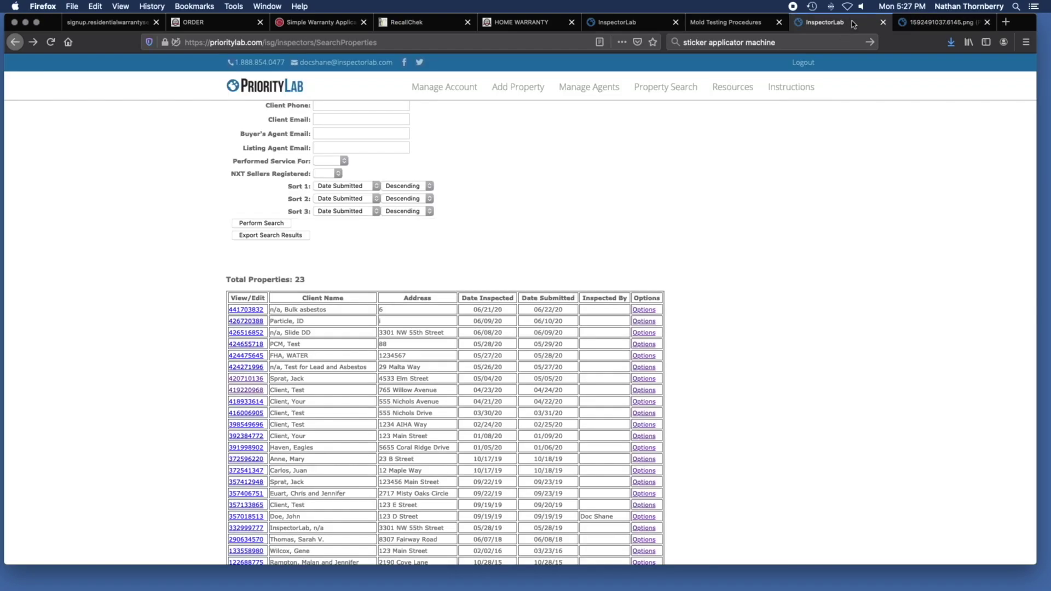
scroll(794, 371, "down", 2)
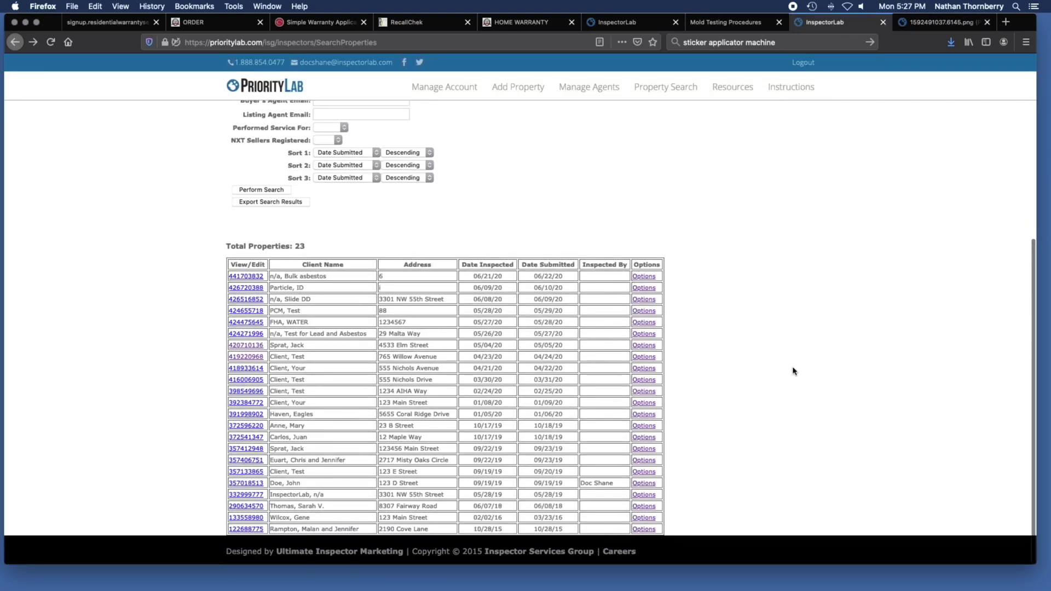
mouse_move(646, 407)
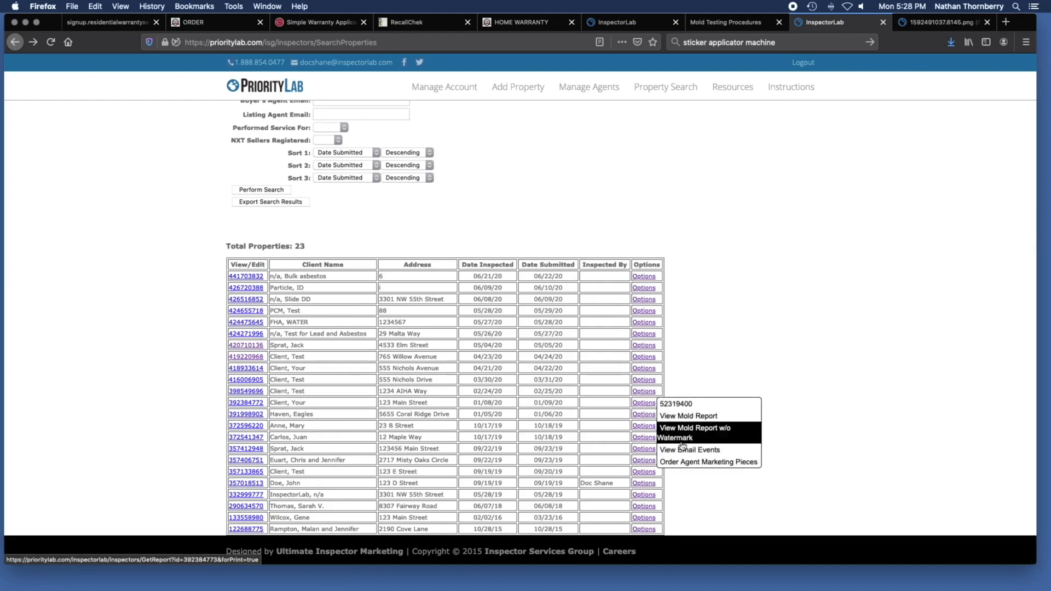
Check a property's email events, then go to the Inspector Resources page.
left_click(699, 450)
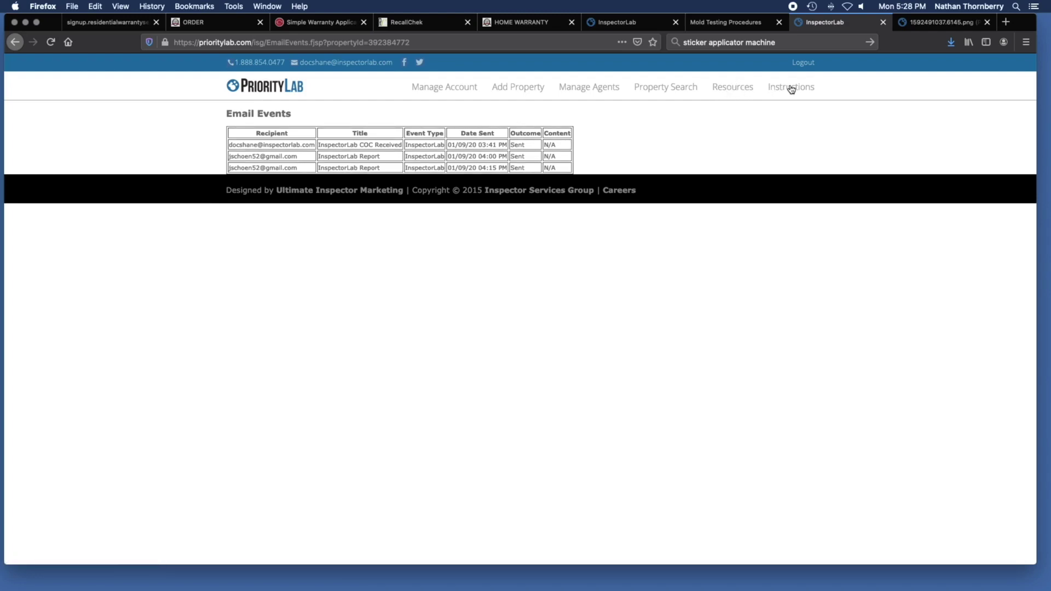
left_click(739, 91)
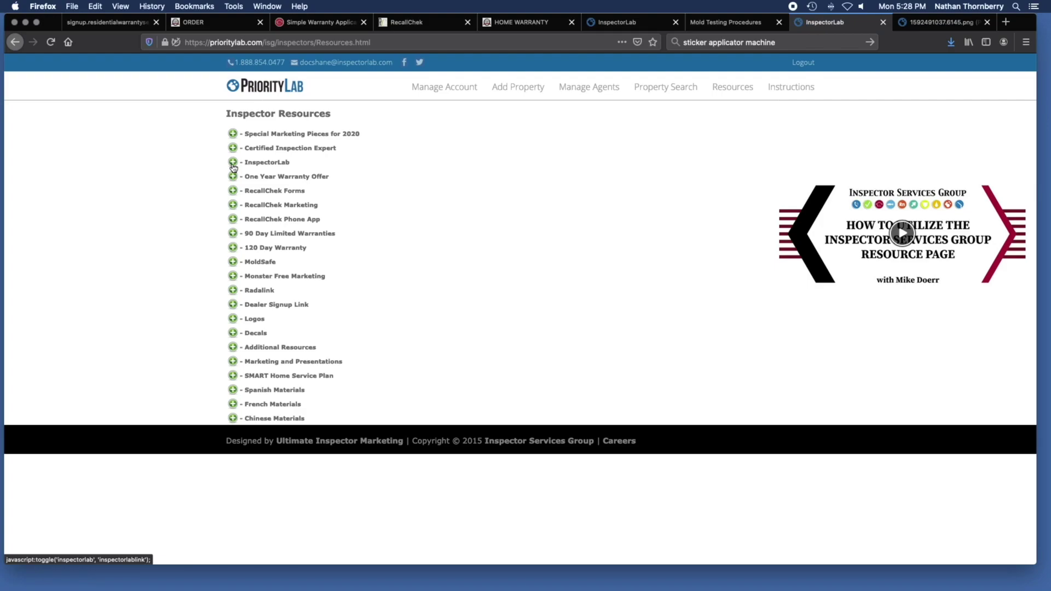
Expand the InspectorLab section and browse its forms, certificates and sample report downloads.
left_click(233, 164)
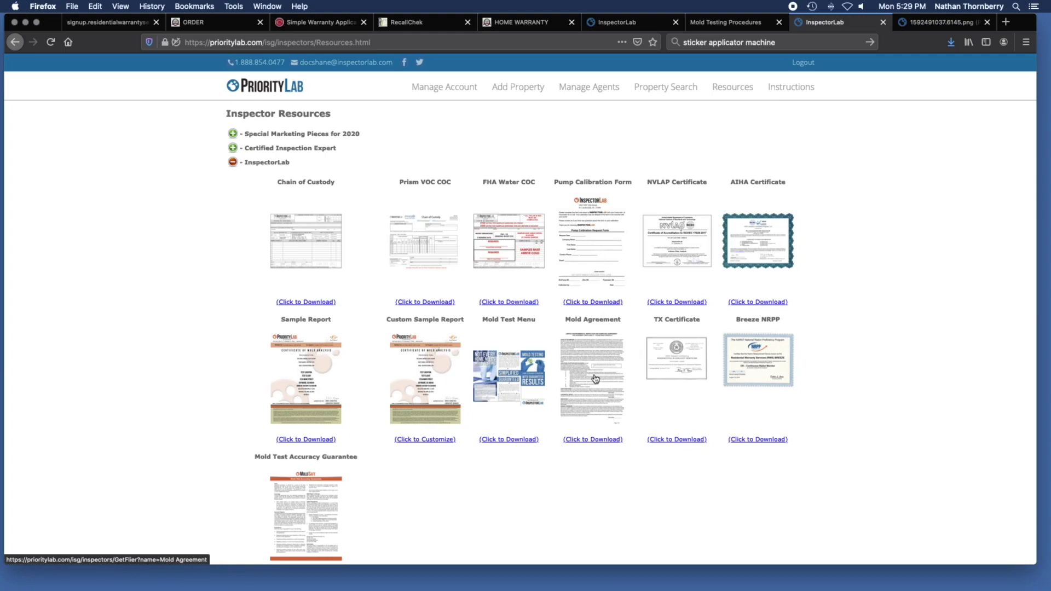
scroll(490, 411, "down", 2)
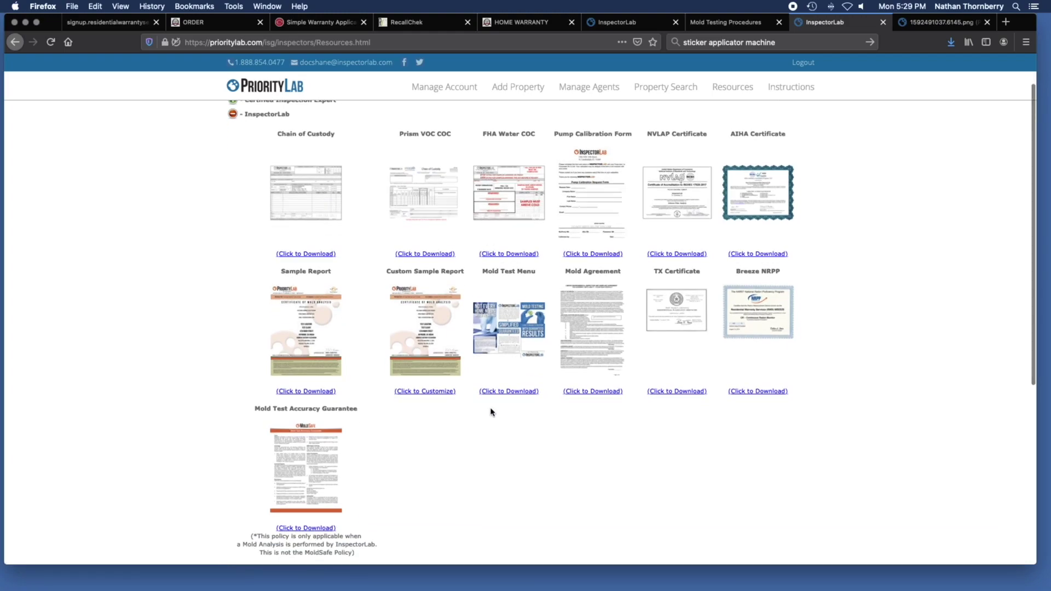
scroll(491, 411, "down", 2)
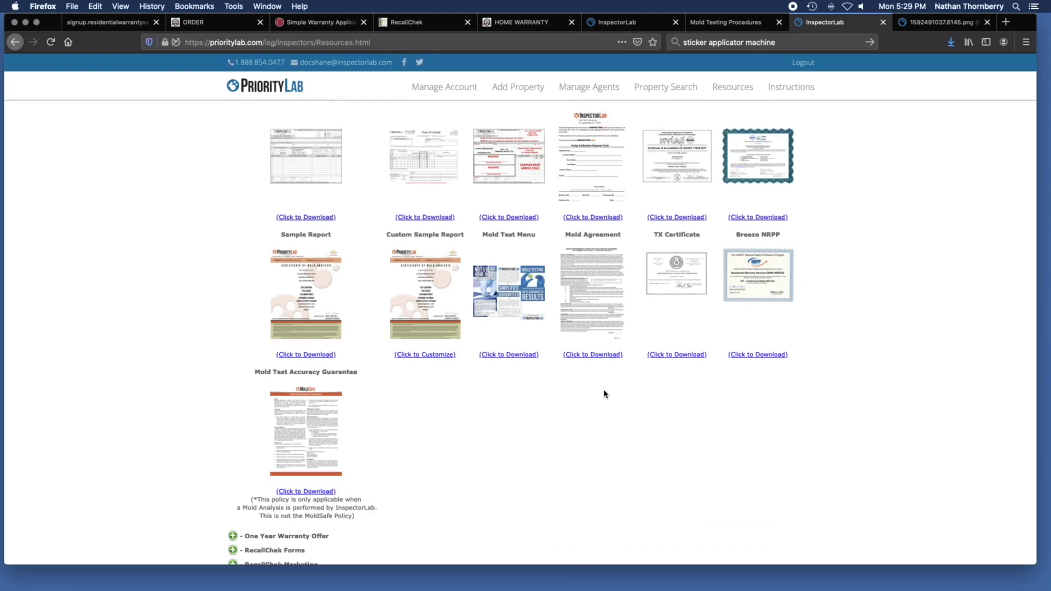
Open the Mold Test Menu PDF and read page 2's surface and indoor air testing options.
left_click(509, 355)
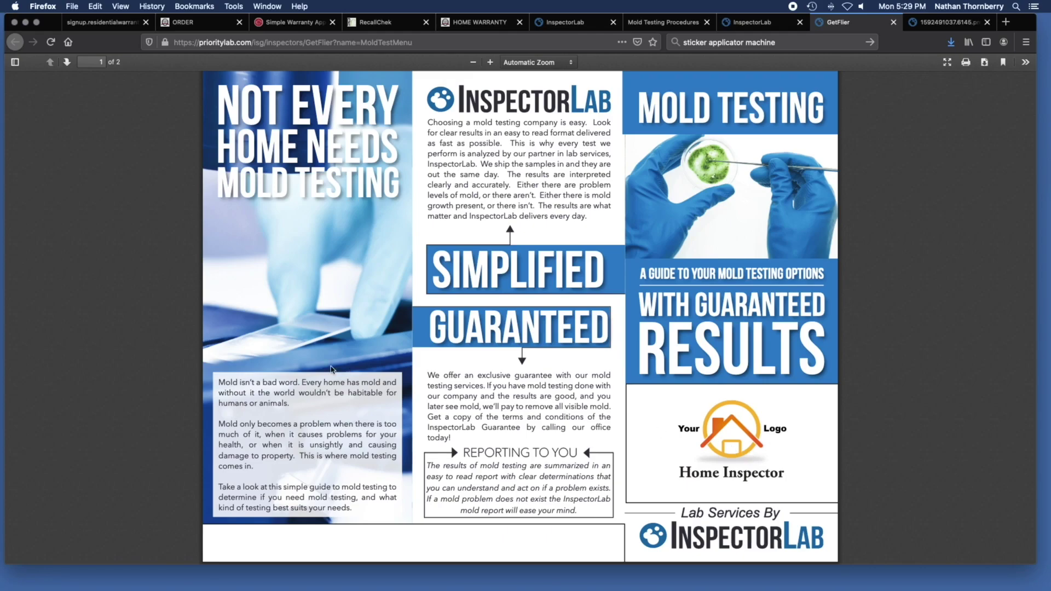
scroll(135, 331, "down", 5)
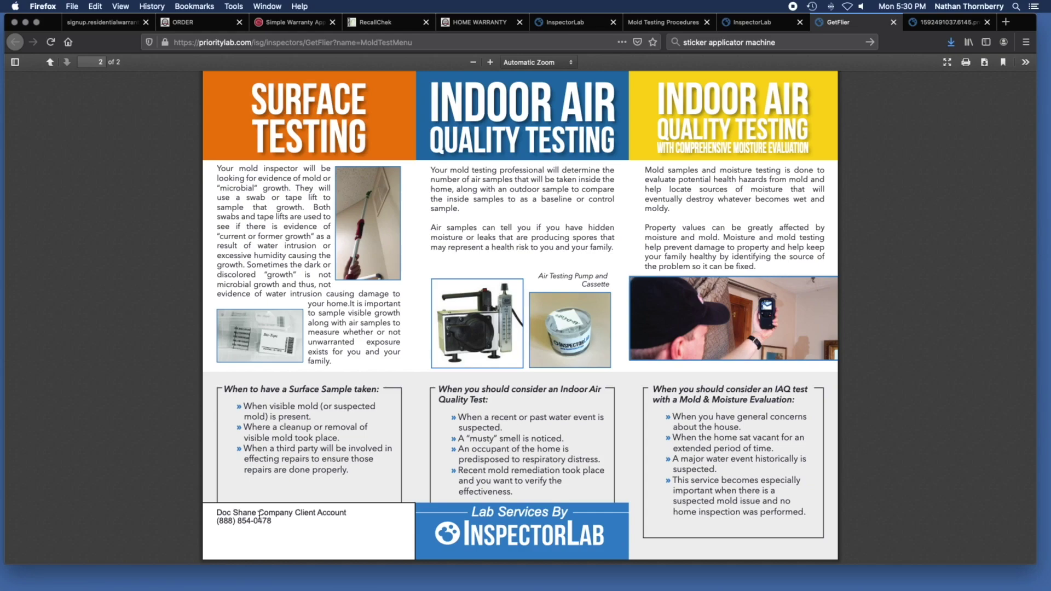
left_click(766, 25)
Expand the RecallChek Forms and Spanish Materials sections.
scroll(541, 411, "down", 4)
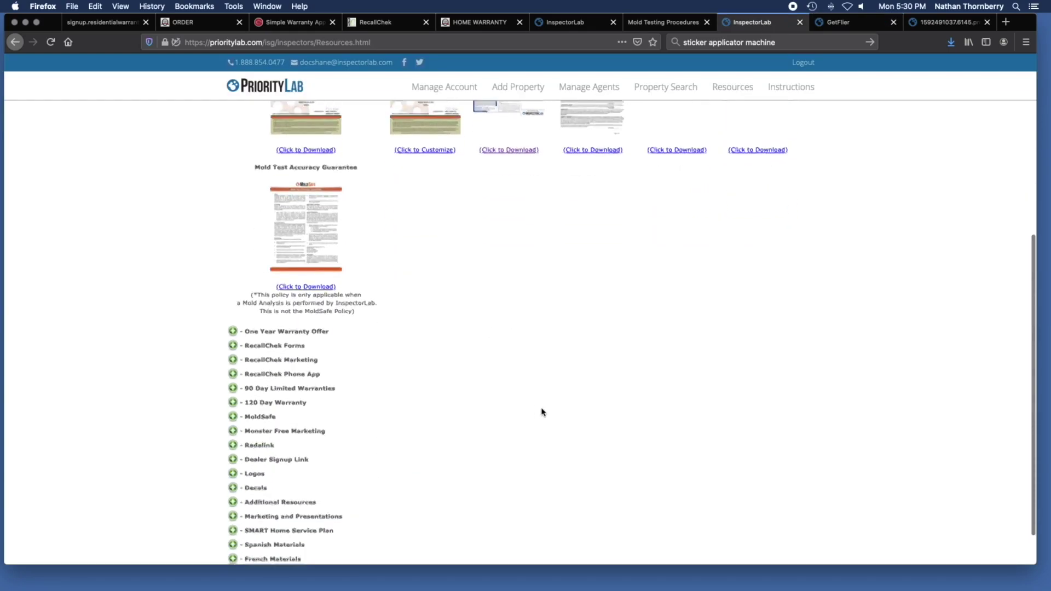
scroll(542, 412, "down", 2)
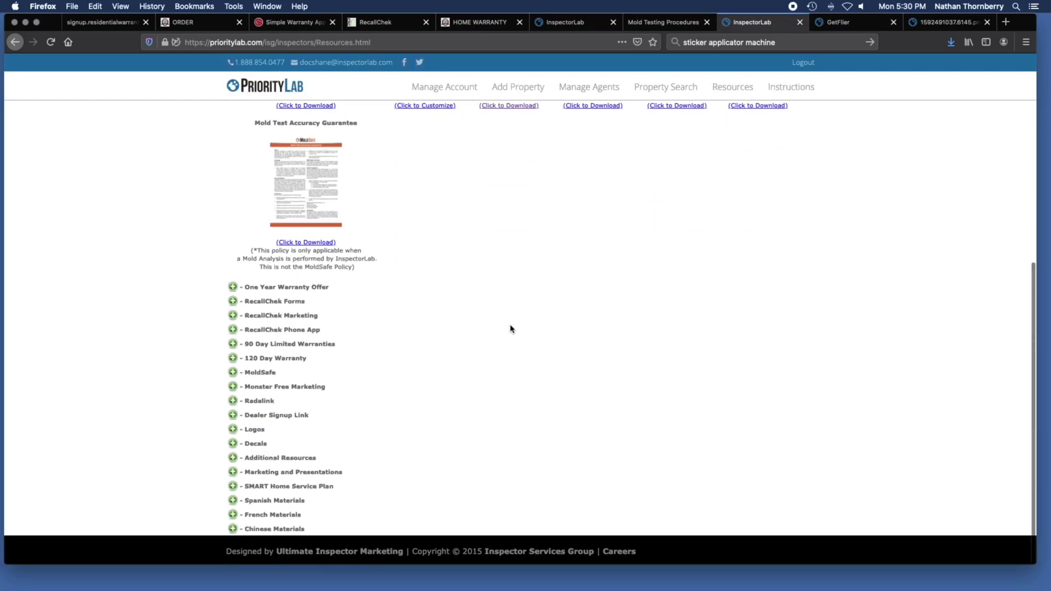
left_click(232, 304)
scroll(551, 340, "down", 5)
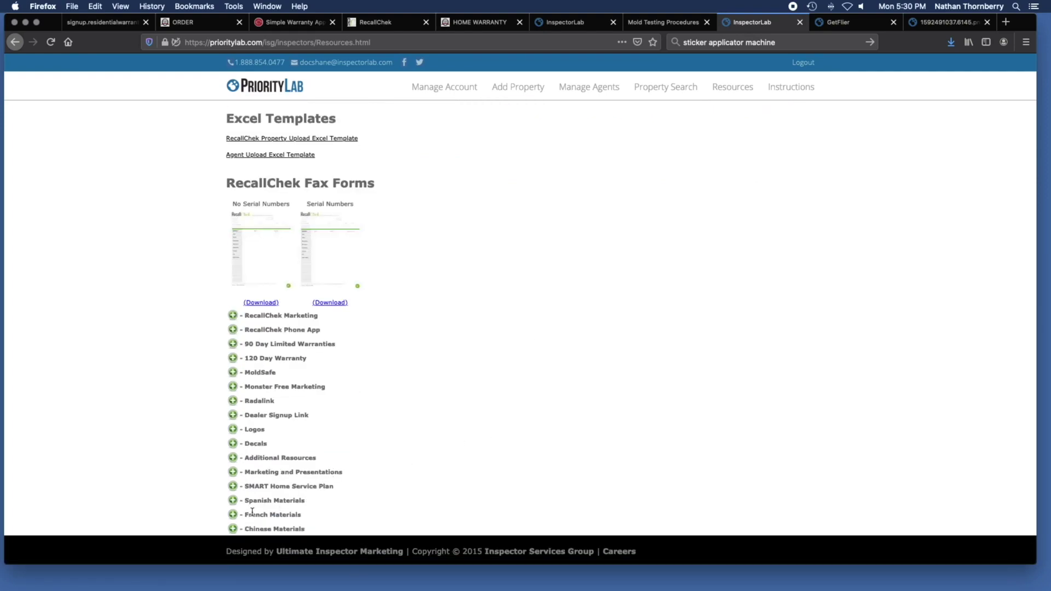
left_click(233, 500)
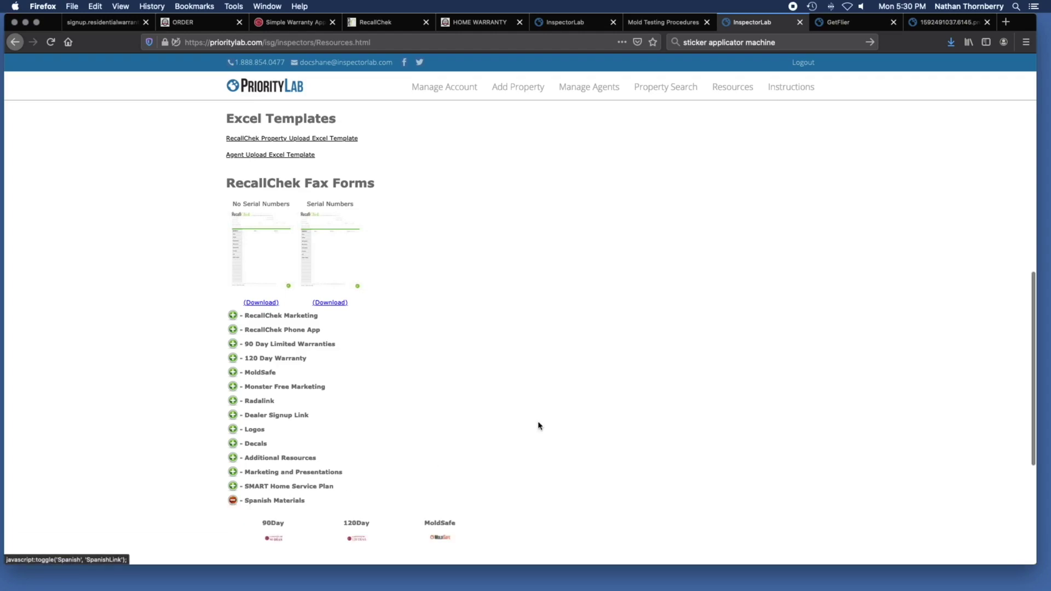
scroll(522, 429, "down", 5)
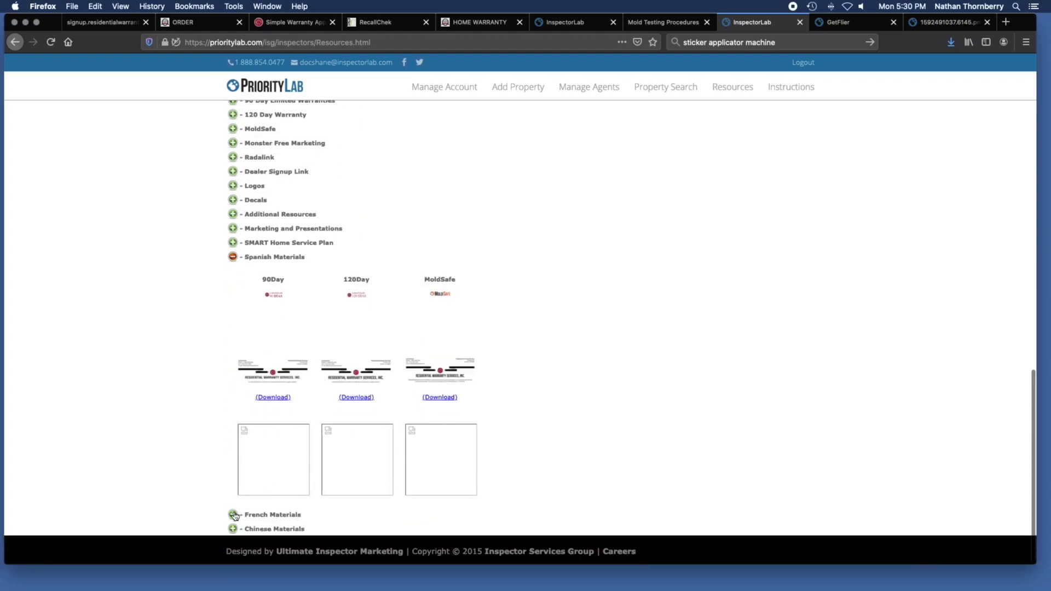
Expand French and Chinese Materials and open the first Chinese 90Day flier PDF.
left_click(233, 514)
scroll(491, 447, "down", 3)
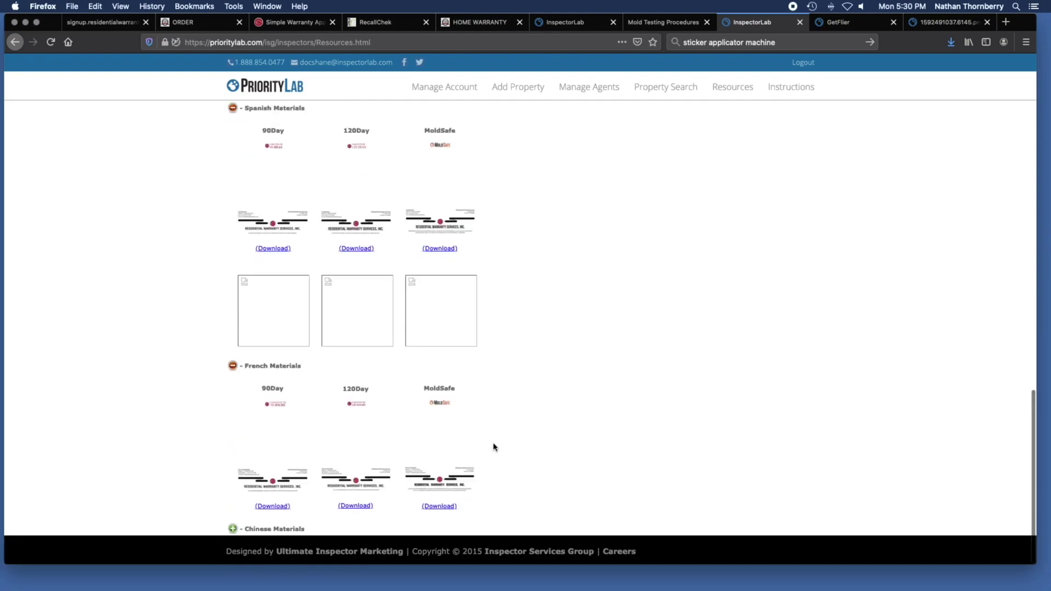
left_click(232, 531)
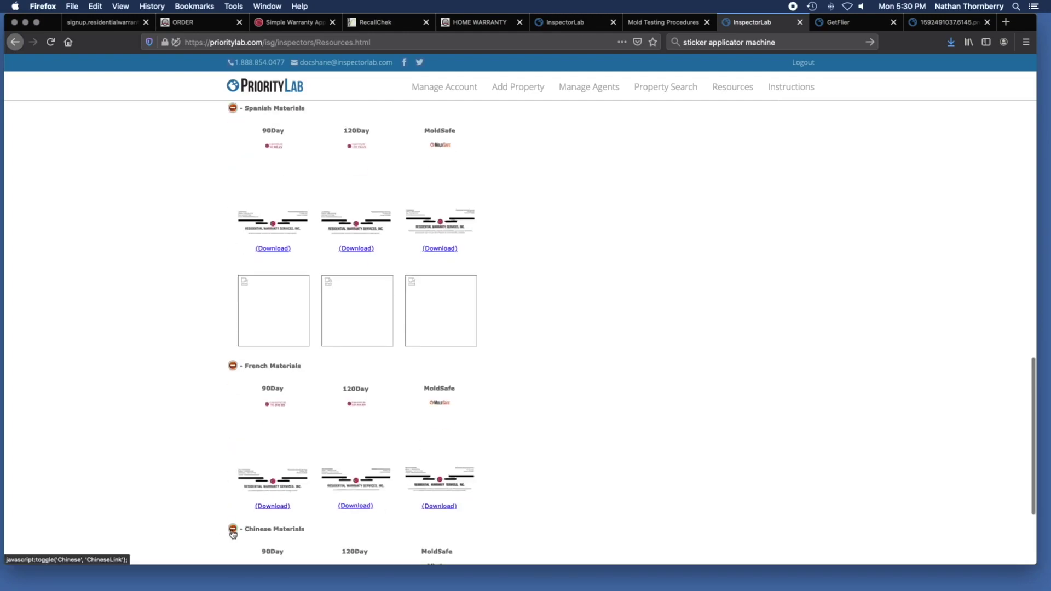
scroll(621, 422, "down", 3)
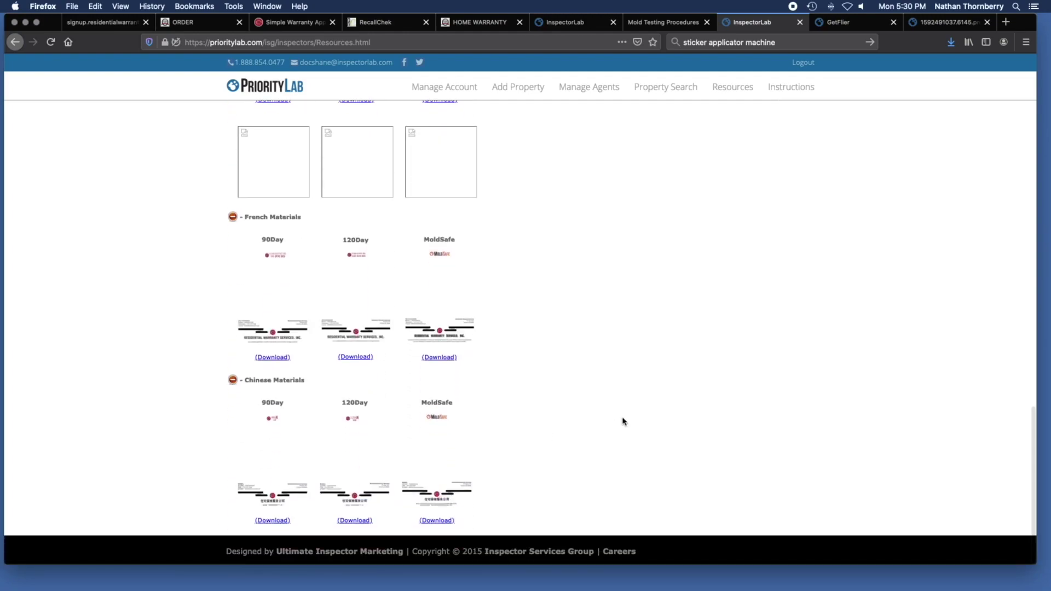
left_click(270, 520)
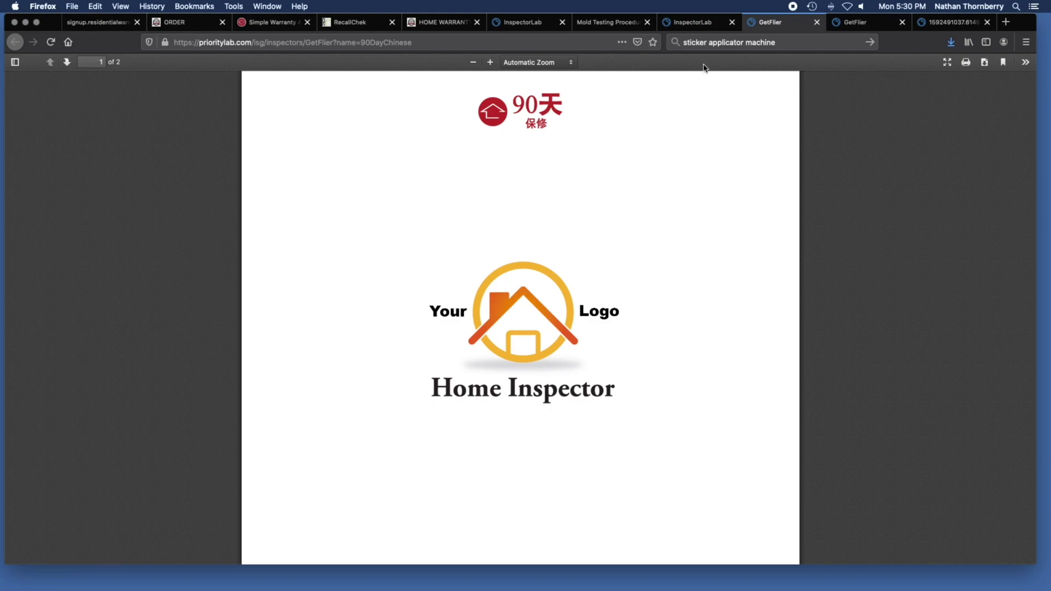
Switch from the Chinese mold flier to the InspectorLab Mold Testing Procedures page.
left_click(703, 22)
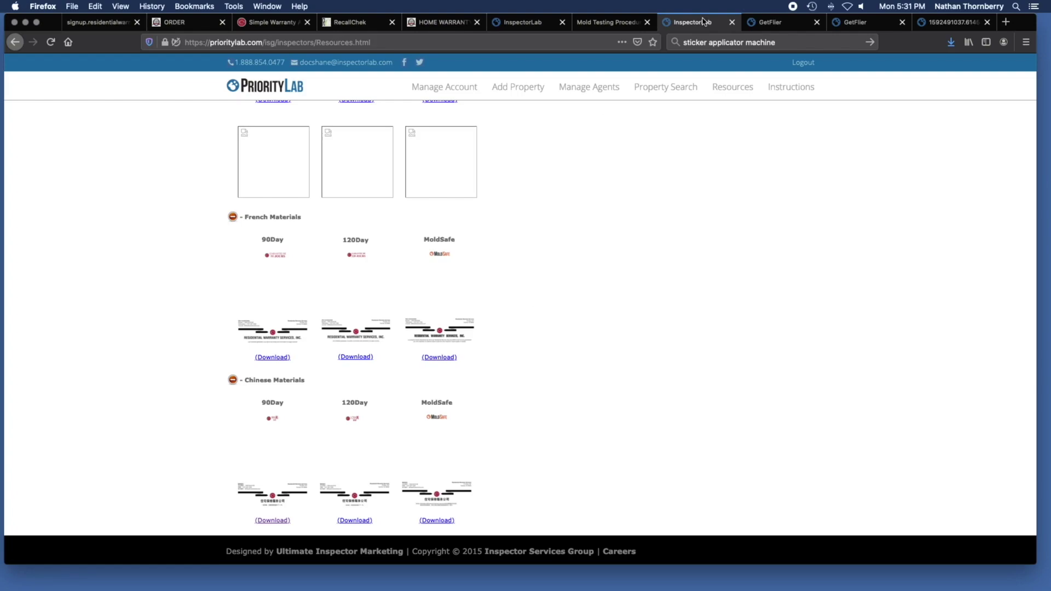
left_click(611, 23)
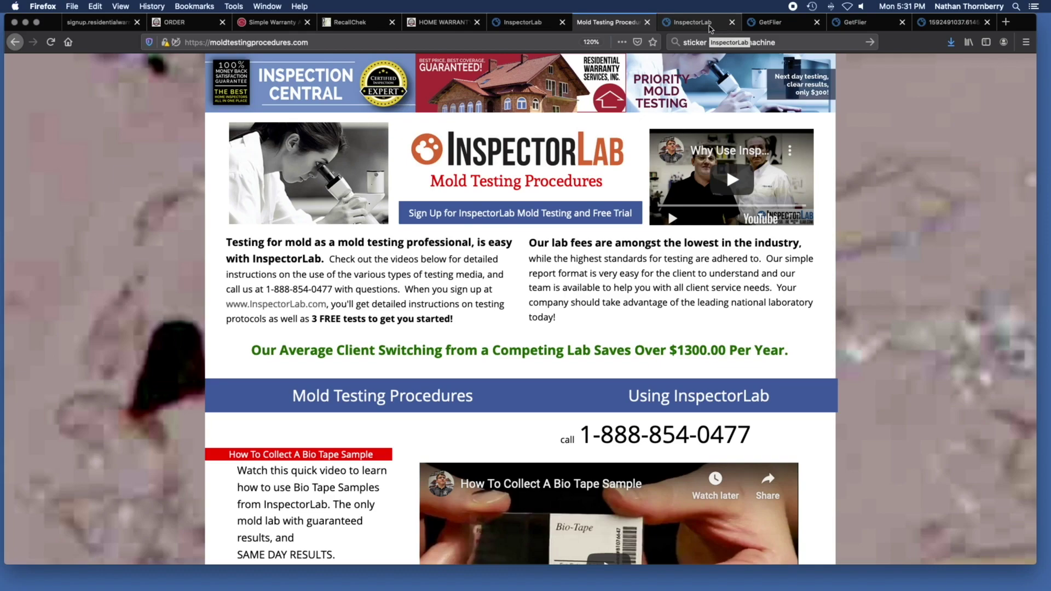
Log out of the inspector portal and look over the public home page's tracking and training sections.
left_click(709, 27)
left_click(803, 63)
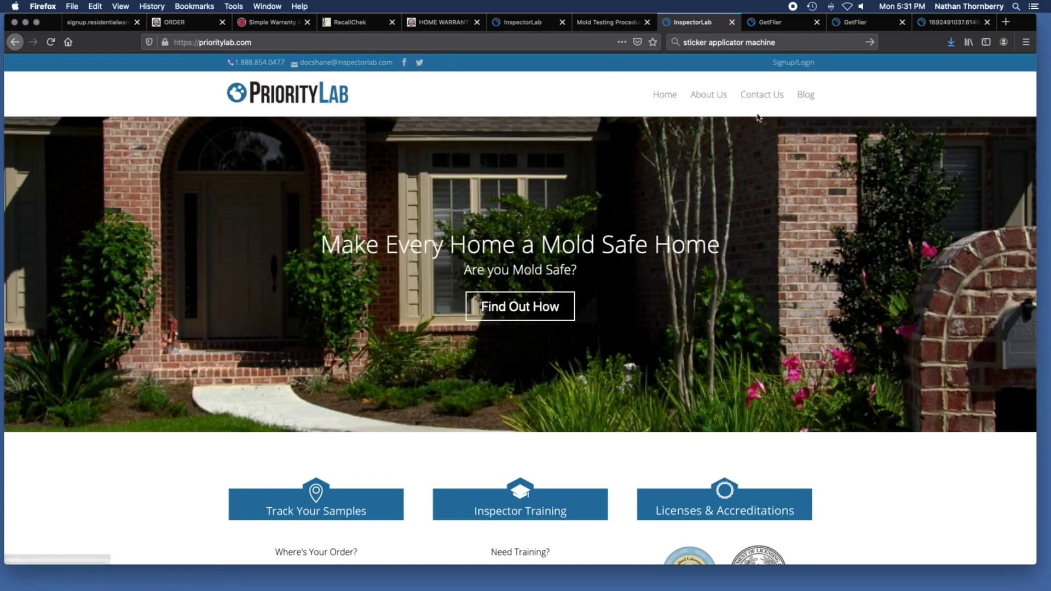
scroll(693, 343, "down", 3)
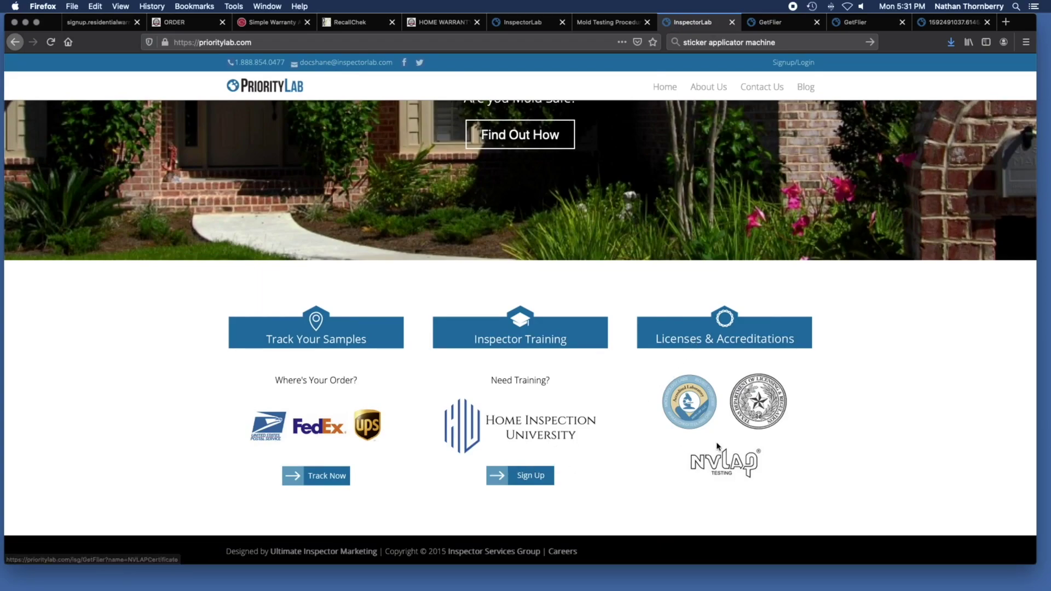
scroll(717, 446, "up", 3)
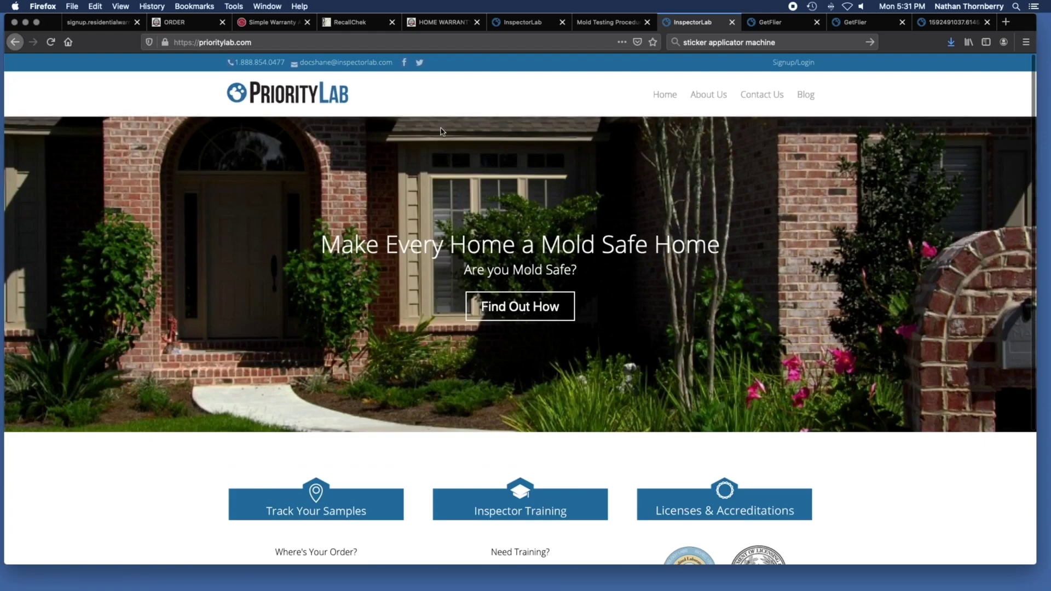